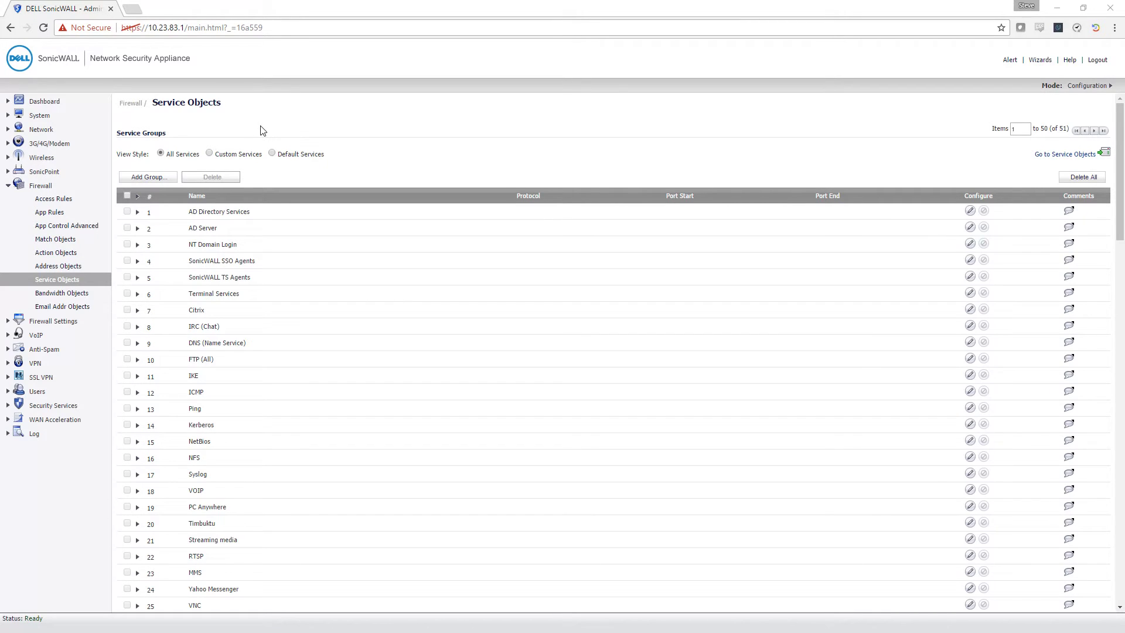
# Filter the Service Objects page to show only custom services and groups.
pyautogui.click(41, 186)
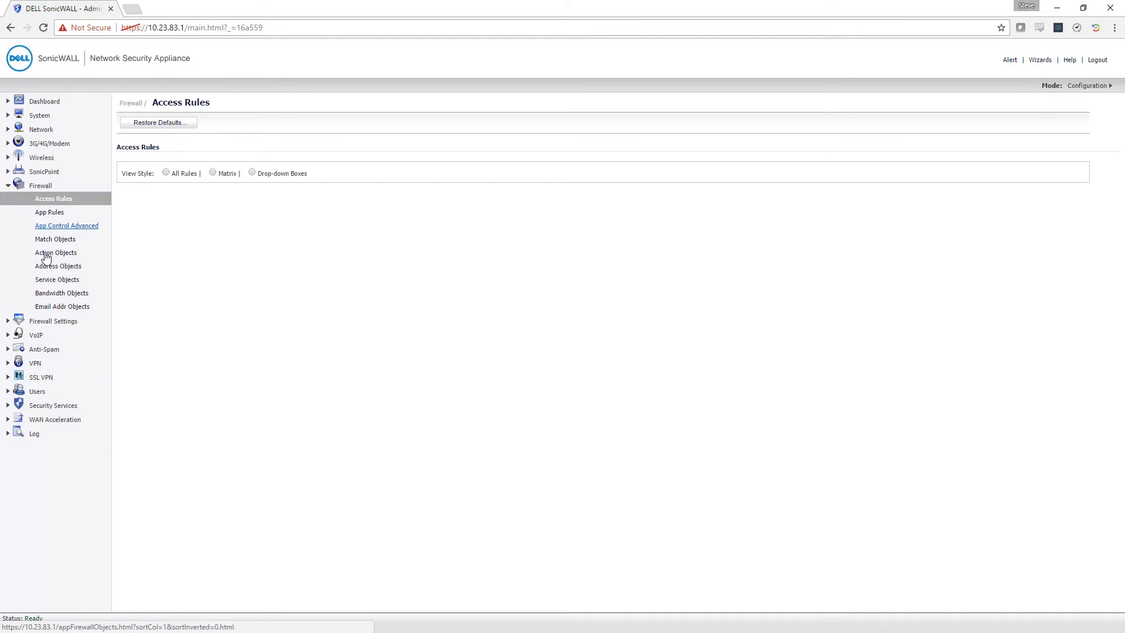
pyautogui.click(59, 282)
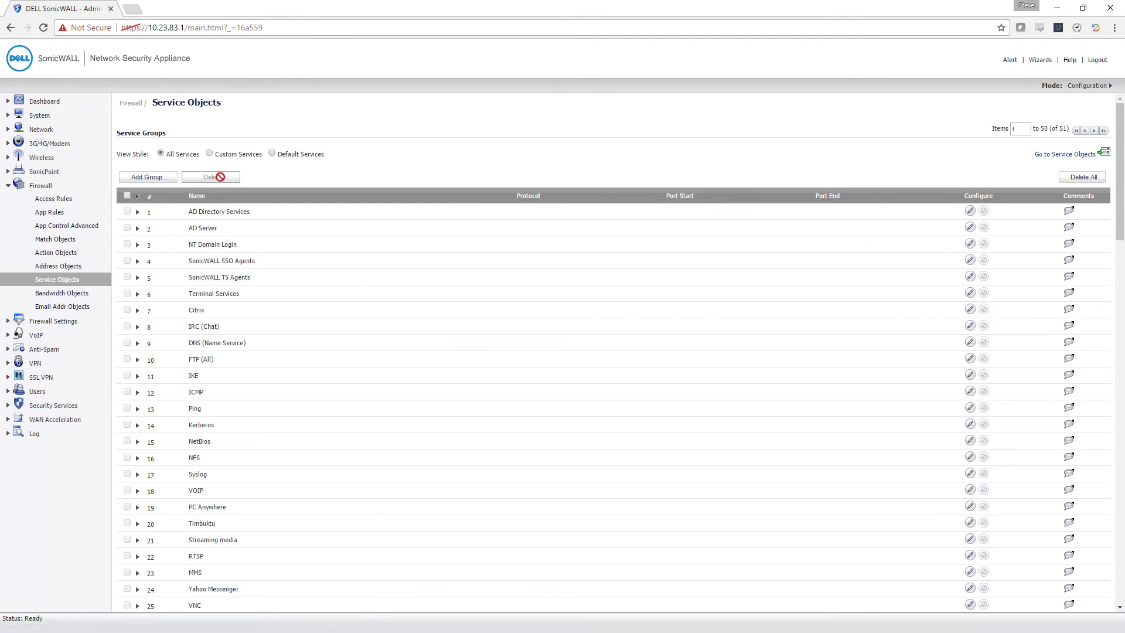
pyautogui.click(210, 153)
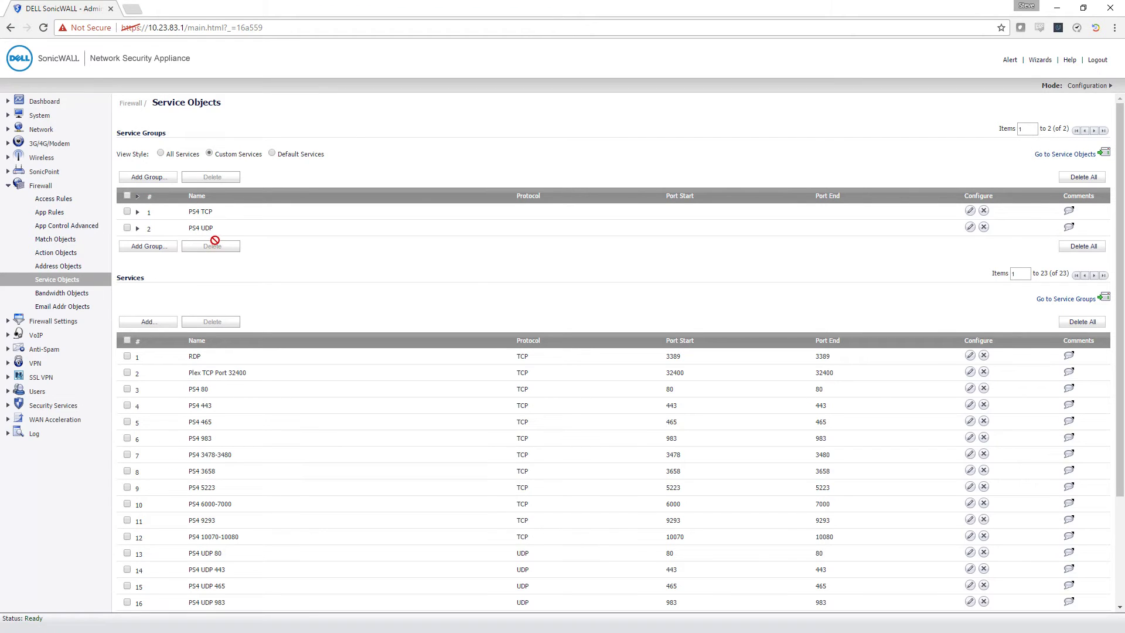
pyautogui.scroll(-2, 221, 237)
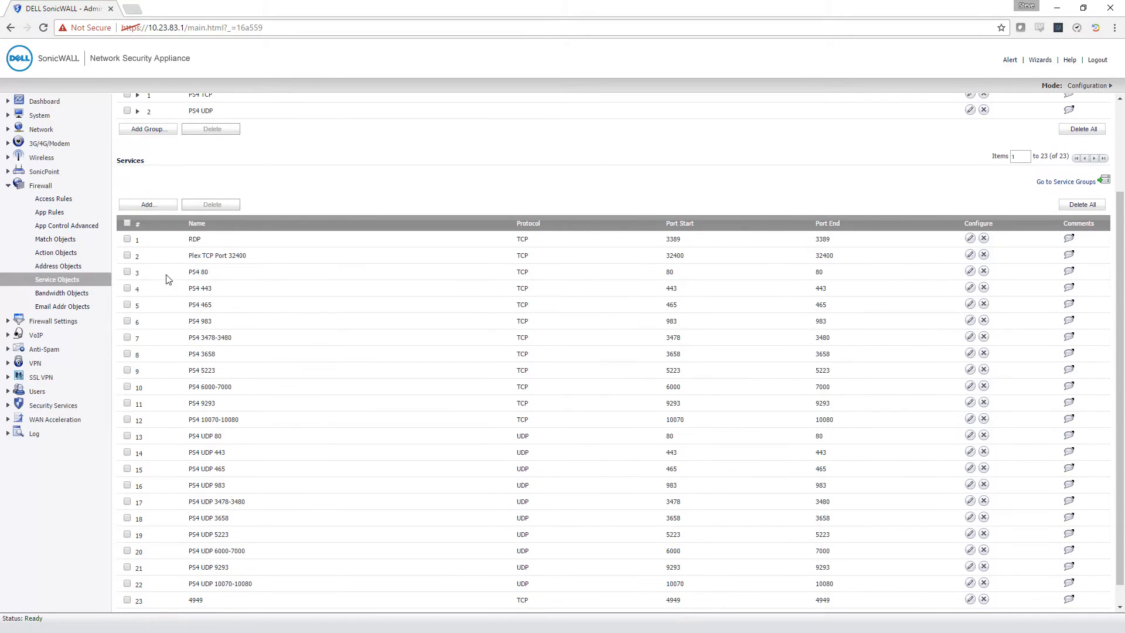
pyautogui.scroll(-1, 154, 271)
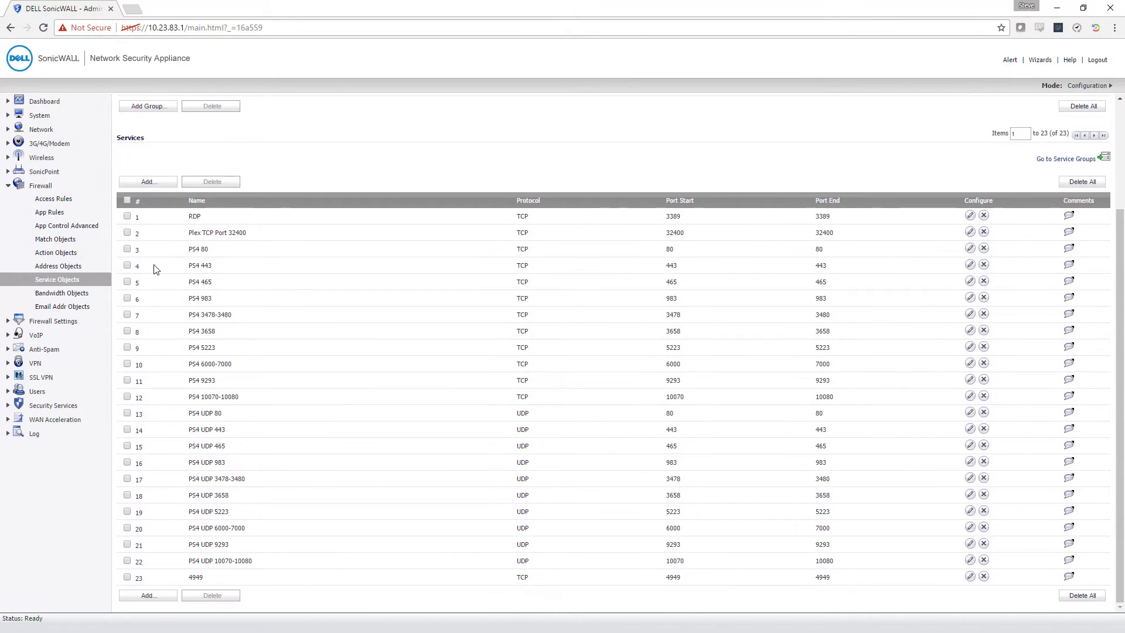
# Mark all services except RDP, Plex TCP Port 32400 and 4949.
pyautogui.click(128, 250)
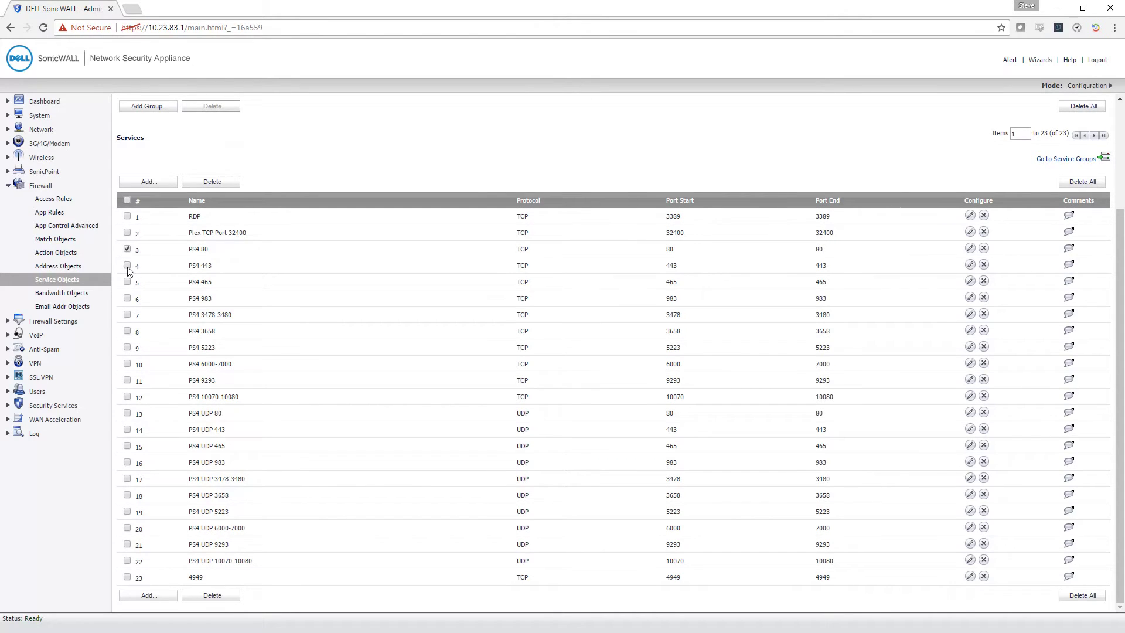
pyautogui.click(127, 216)
pyautogui.click(127, 232)
pyautogui.click(127, 578)
# Highlight the PS4 service rows, then the TCP protocol and port 80 of PS4 80.
pyautogui.moveTo(188, 250); pyautogui.dragTo(555, 514)
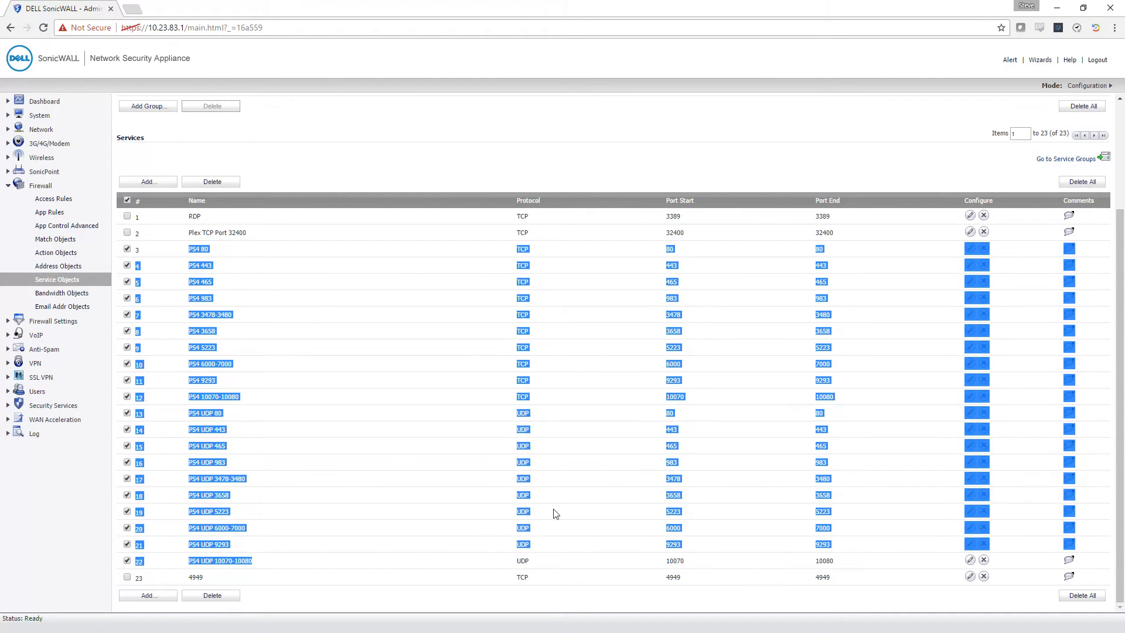
pyautogui.click(531, 252)
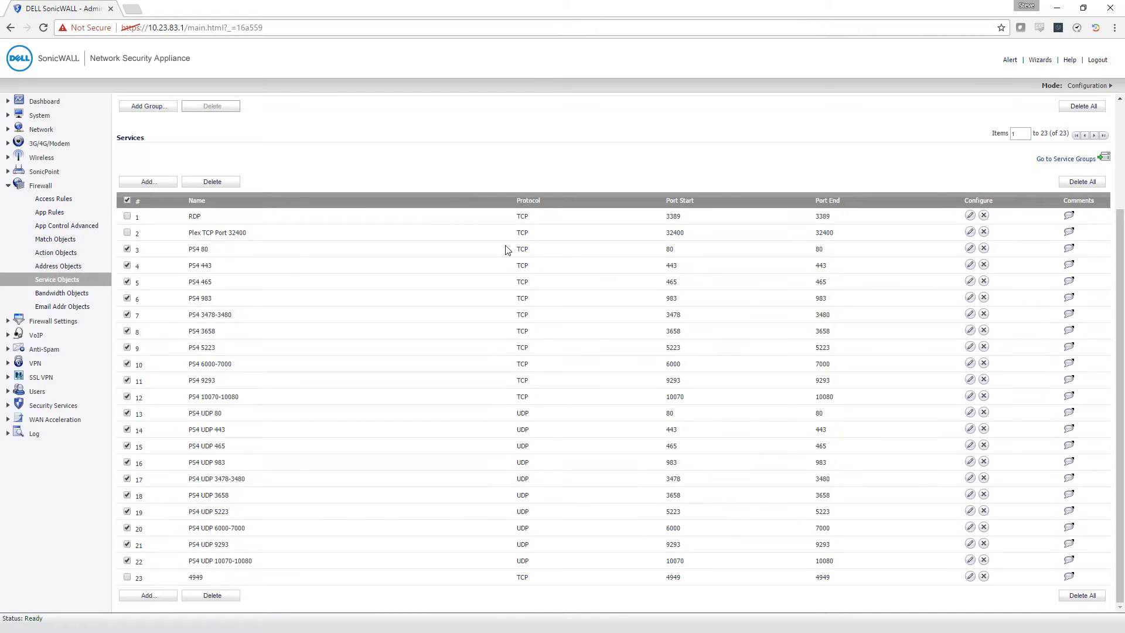
pyautogui.moveTo(517, 249); pyautogui.dragTo(530, 249)
pyautogui.moveTo(665, 249); pyautogui.dragTo(678, 249)
pyautogui.click(665, 252)
pyautogui.moveTo(666, 266); pyautogui.dragTo(837, 318)
pyautogui.moveTo(665, 332); pyautogui.dragTo(834, 366)
pyautogui.click(666, 367)
pyautogui.moveTo(666, 382); pyautogui.dragTo(829, 382)
pyautogui.moveTo(663, 402); pyautogui.dragTo(836, 403)
pyautogui.moveTo(662, 418); pyautogui.dragTo(835, 416)
pyautogui.click(655, 526)
pyautogui.scroll(3, 287, 346)
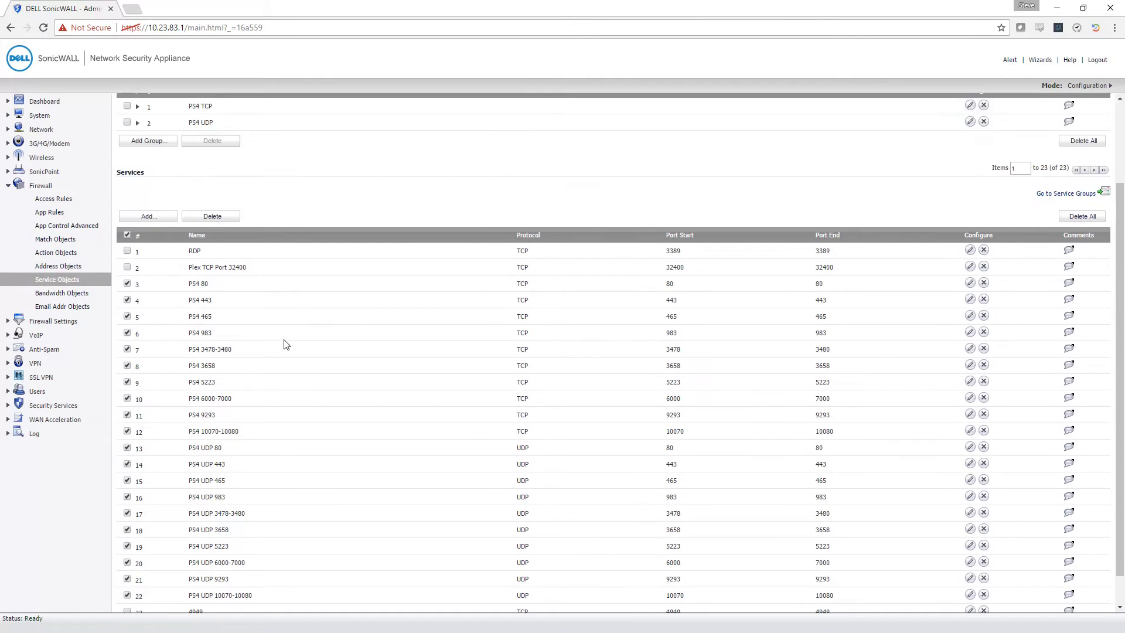
pyautogui.scroll(-3, 337, 320)
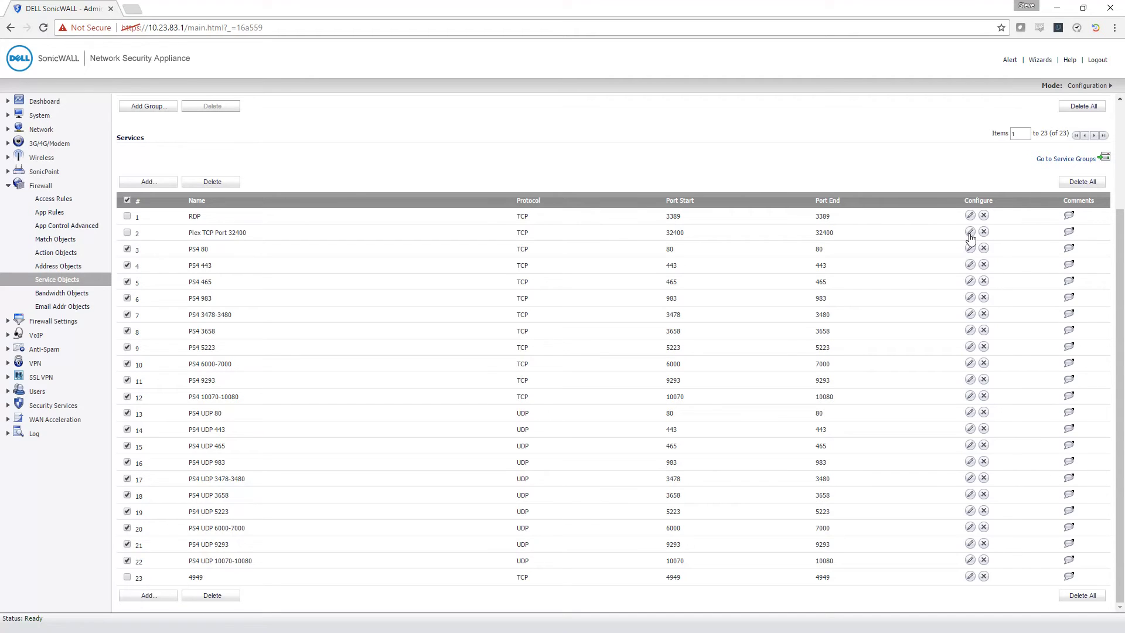
pyautogui.click(971, 264)
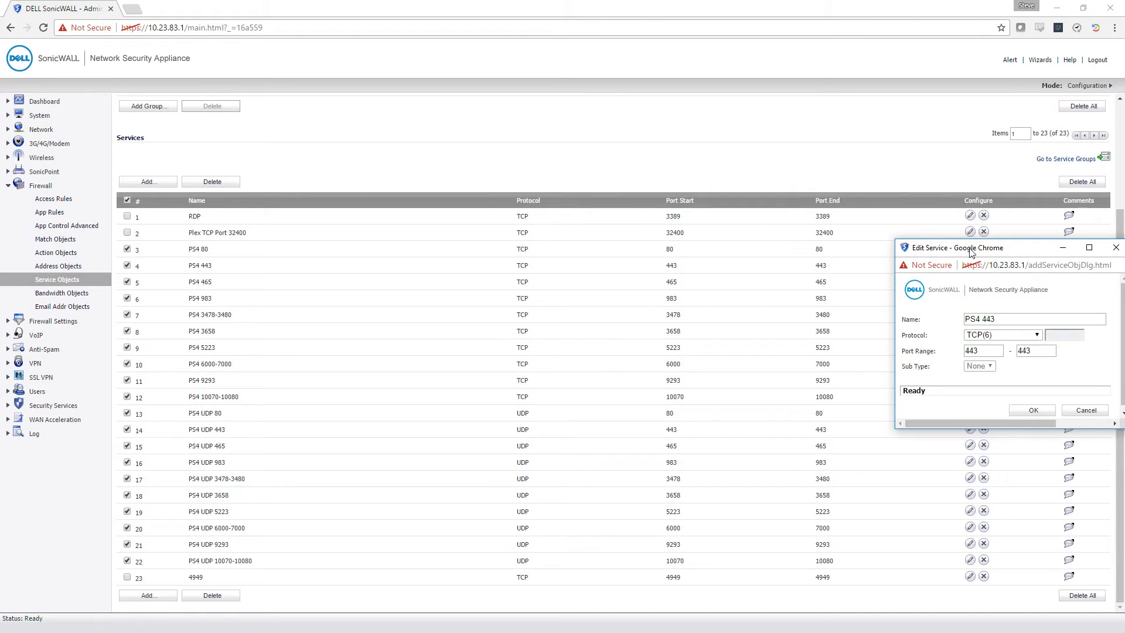
pyautogui.moveTo(960, 188); pyautogui.dragTo(718, 192)
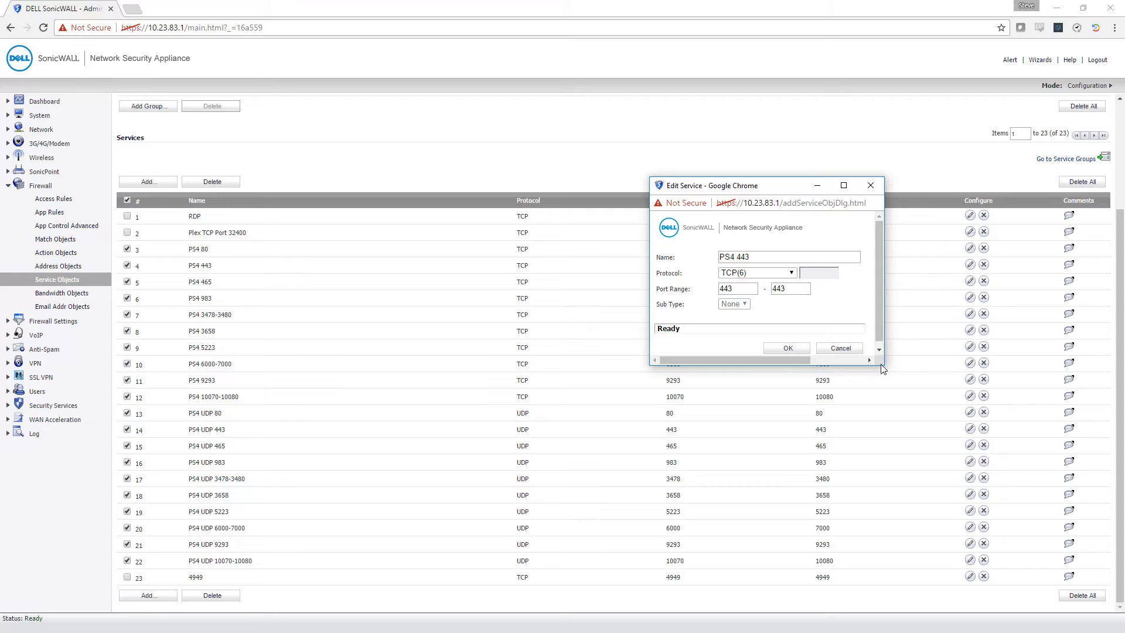
pyautogui.moveTo(885, 365); pyautogui.dragTo(928, 405)
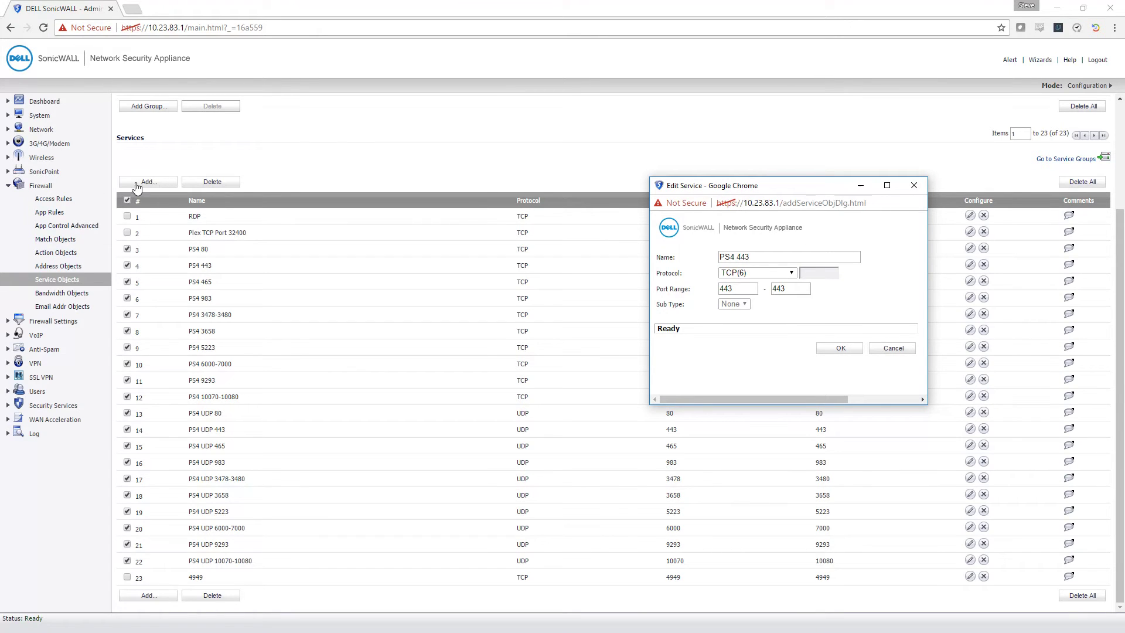
pyautogui.moveTo(755, 186); pyautogui.dragTo(531, 193)
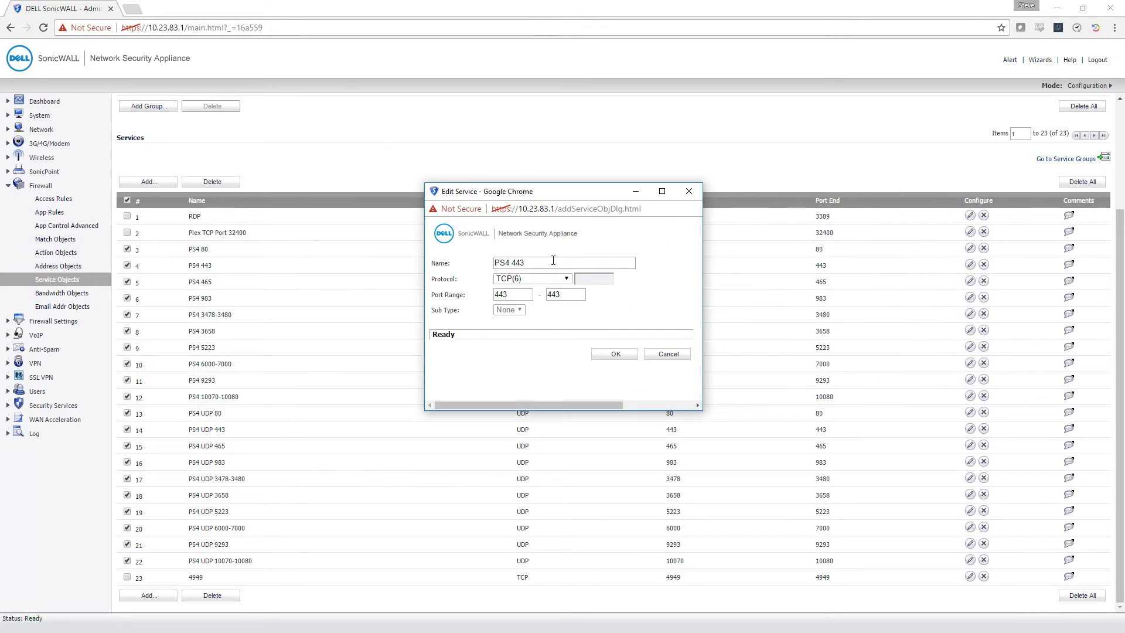
pyautogui.click(529, 279)
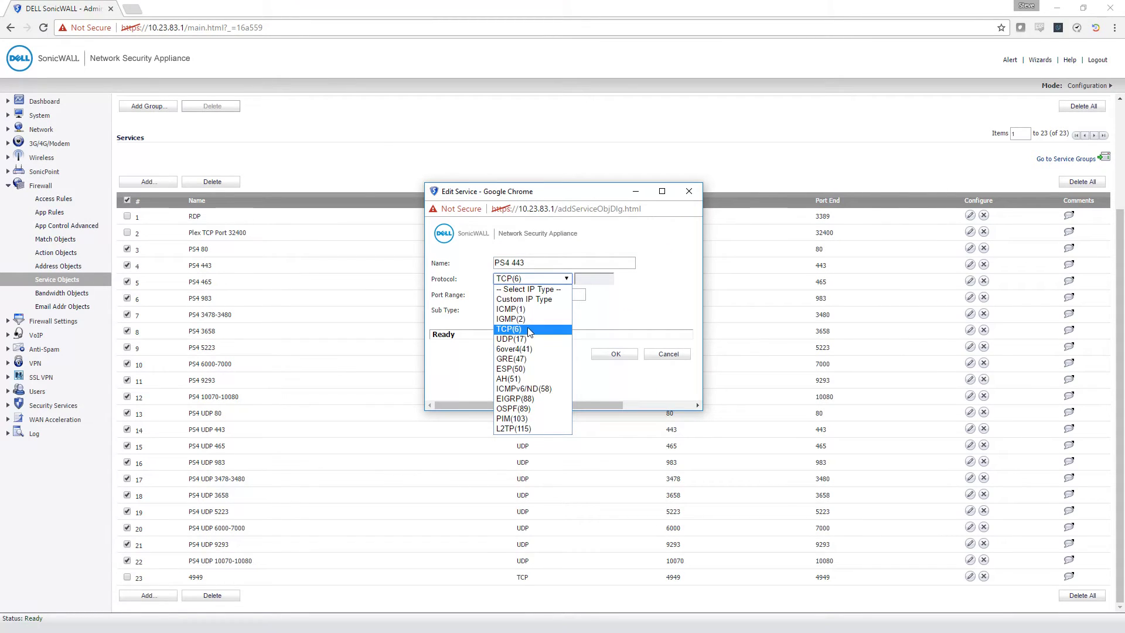
pyautogui.click(522, 334)
pyautogui.click(514, 295)
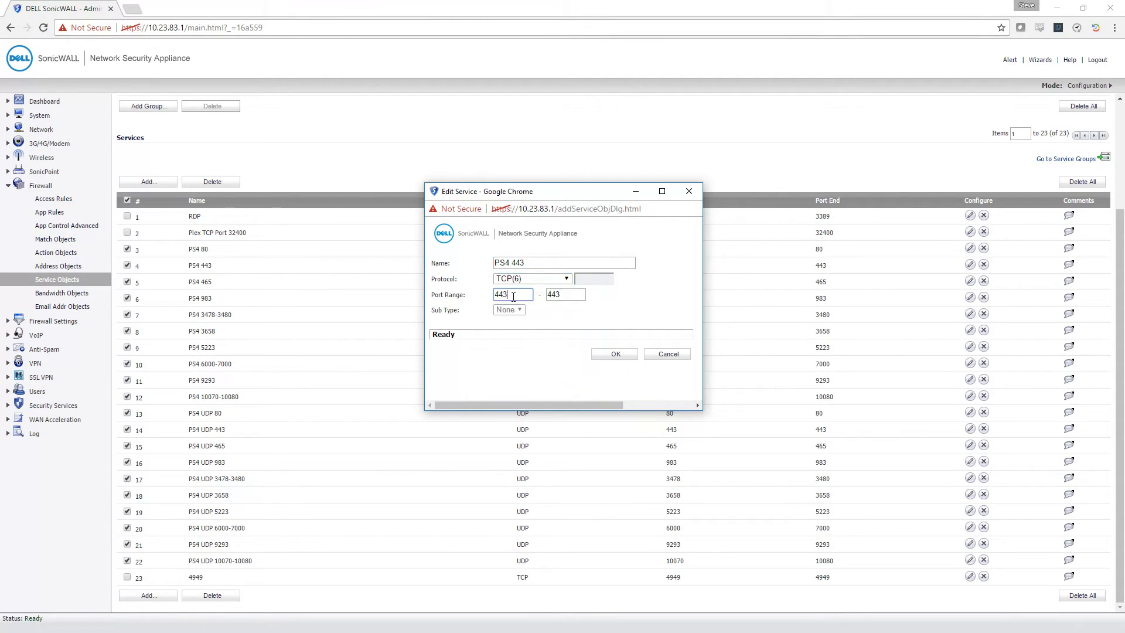
pyautogui.doubleClick(501, 296)
pyautogui.moveTo(508, 295); pyautogui.dragTo(491, 297)
pyautogui.press('Tab')
pyautogui.click(659, 356)
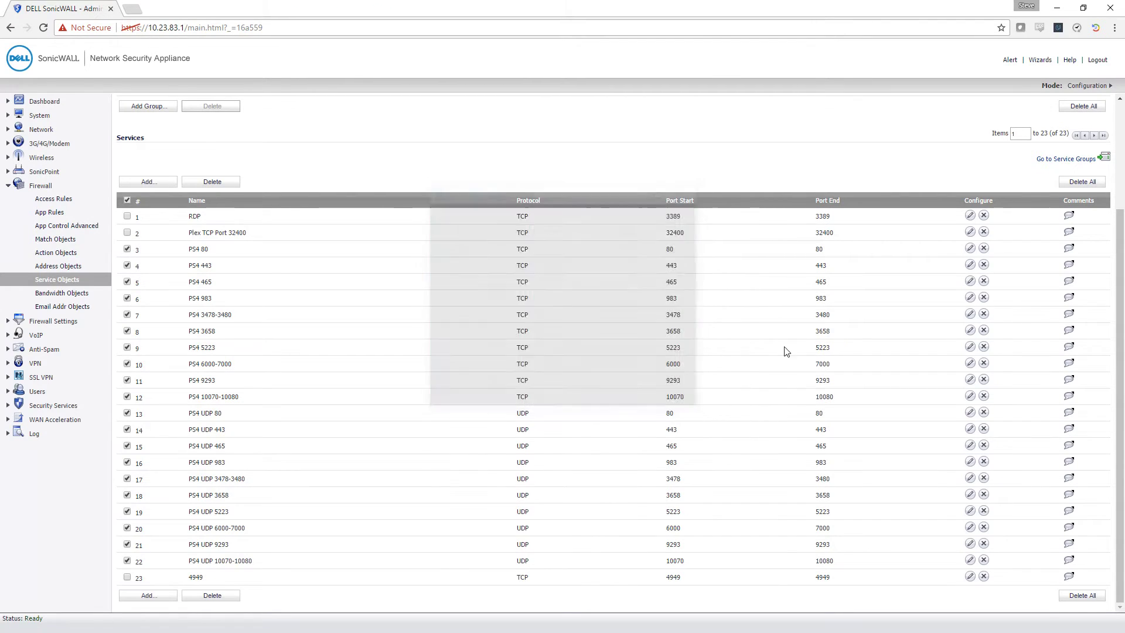
pyautogui.click(970, 396)
pyautogui.moveTo(947, 255); pyautogui.dragTo(477, 249)
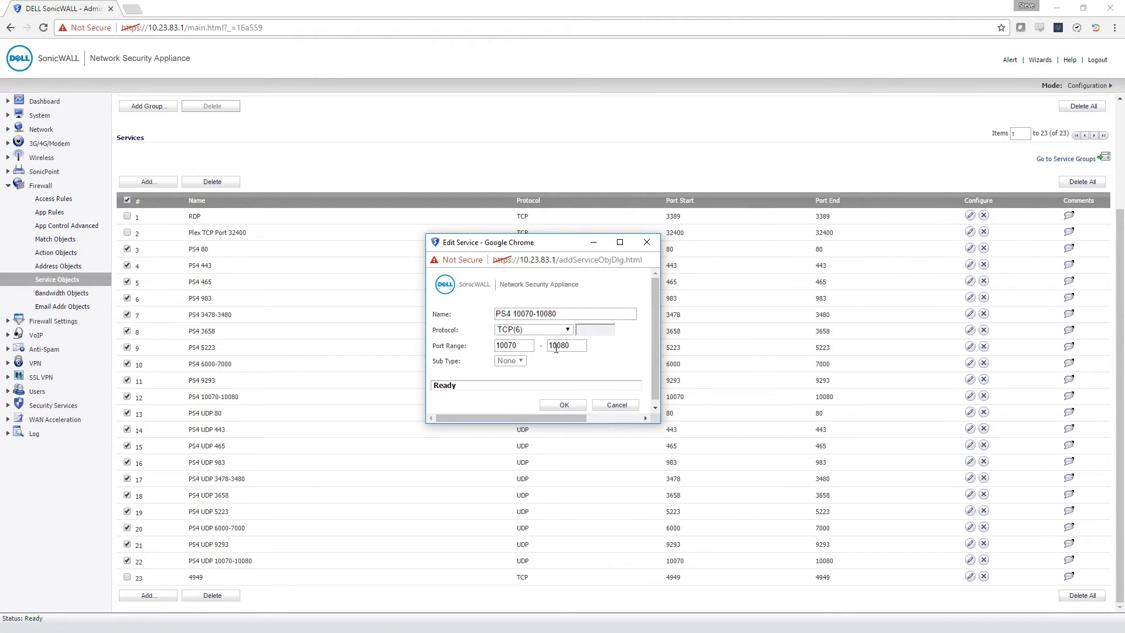
pyautogui.click(615, 406)
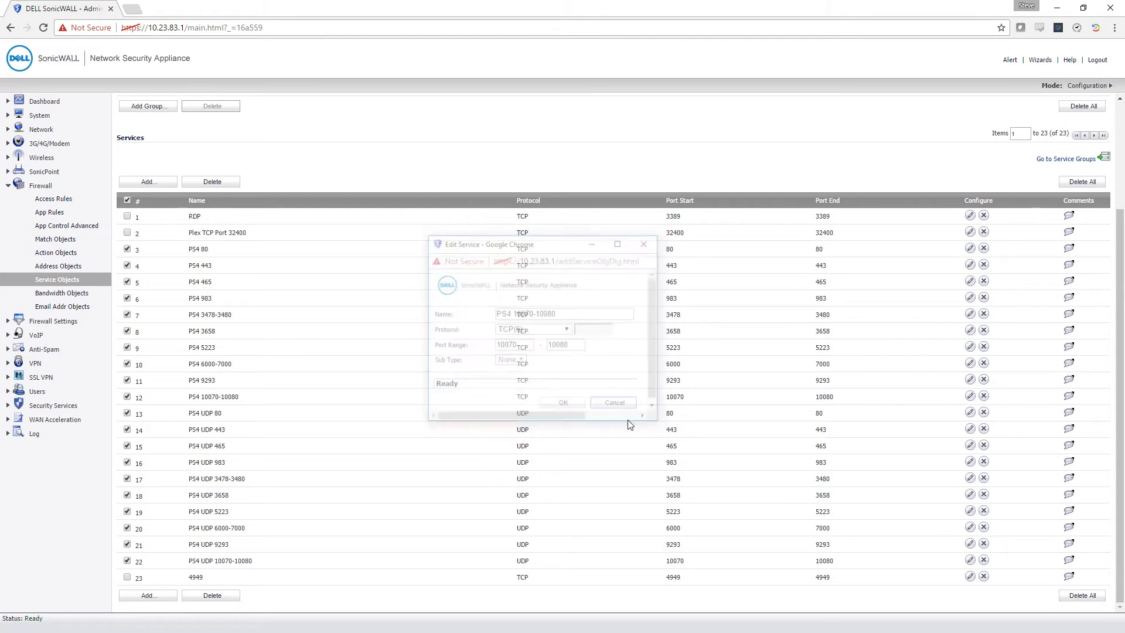
pyautogui.click(970, 478)
pyautogui.moveTo(956, 252); pyautogui.dragTo(406, 250)
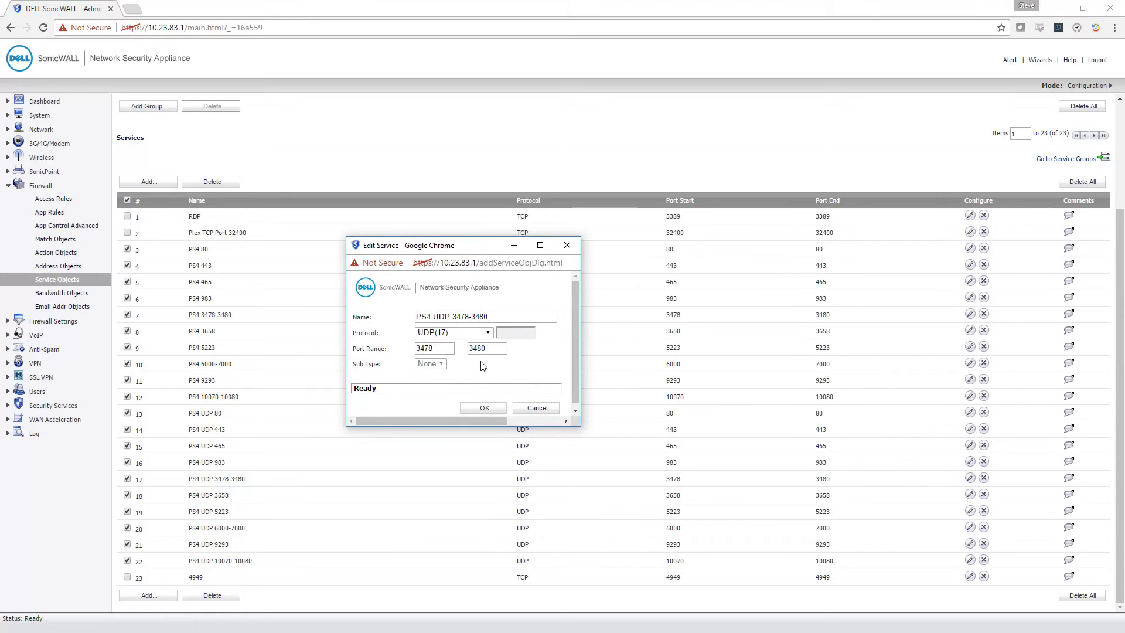
pyautogui.click(474, 334)
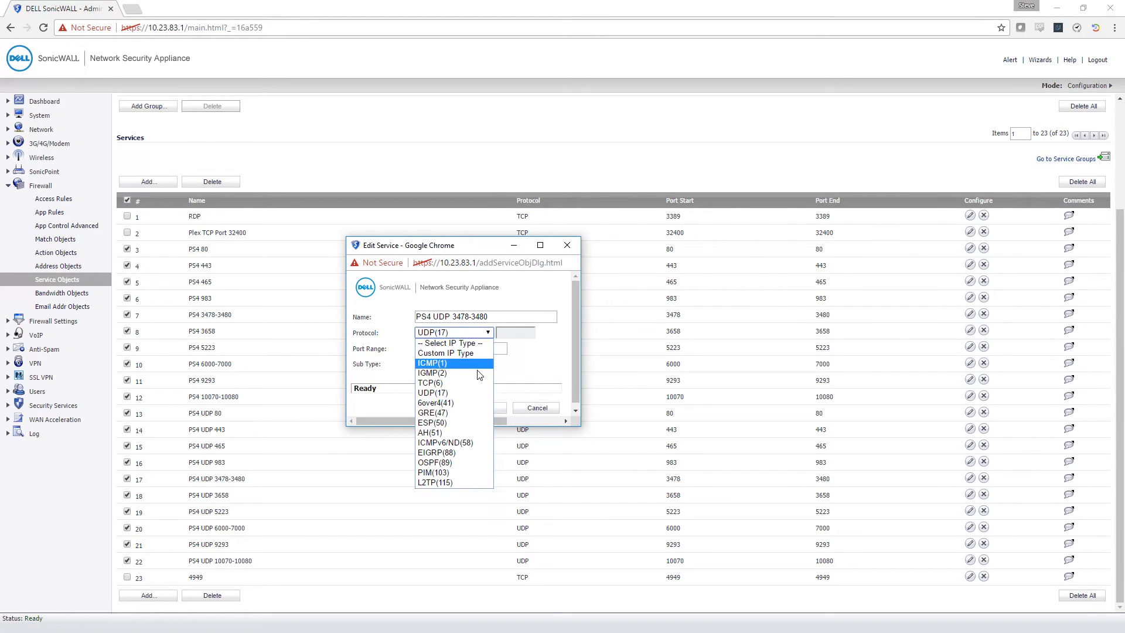
pyautogui.click(535, 375)
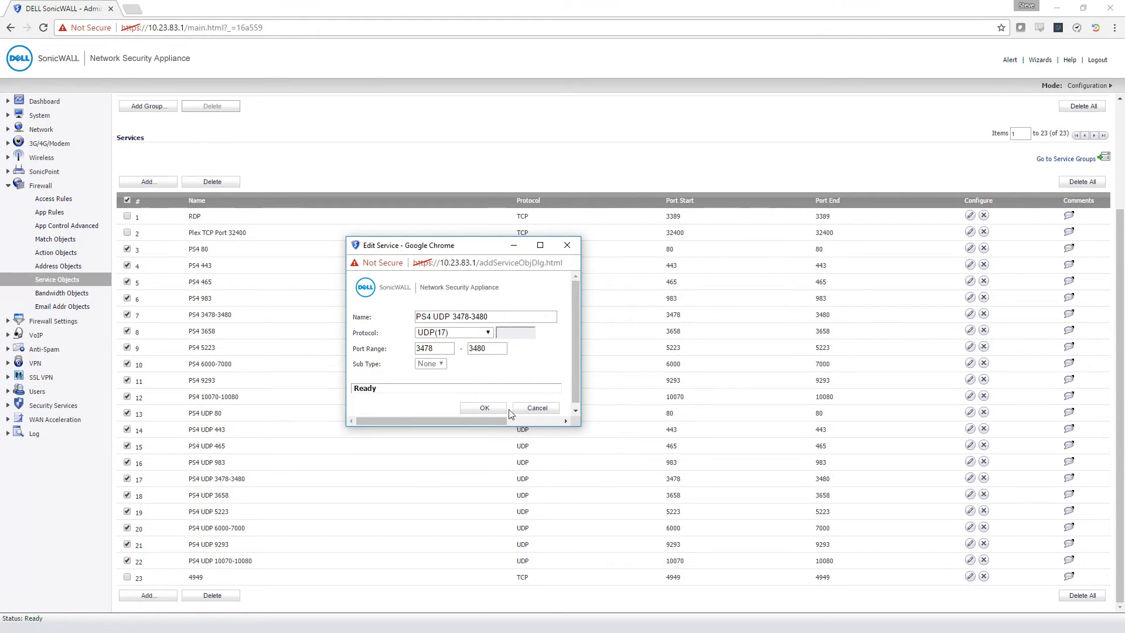
pyautogui.moveTo(492, 317); pyautogui.dragTo(393, 312)
pyautogui.click(496, 315)
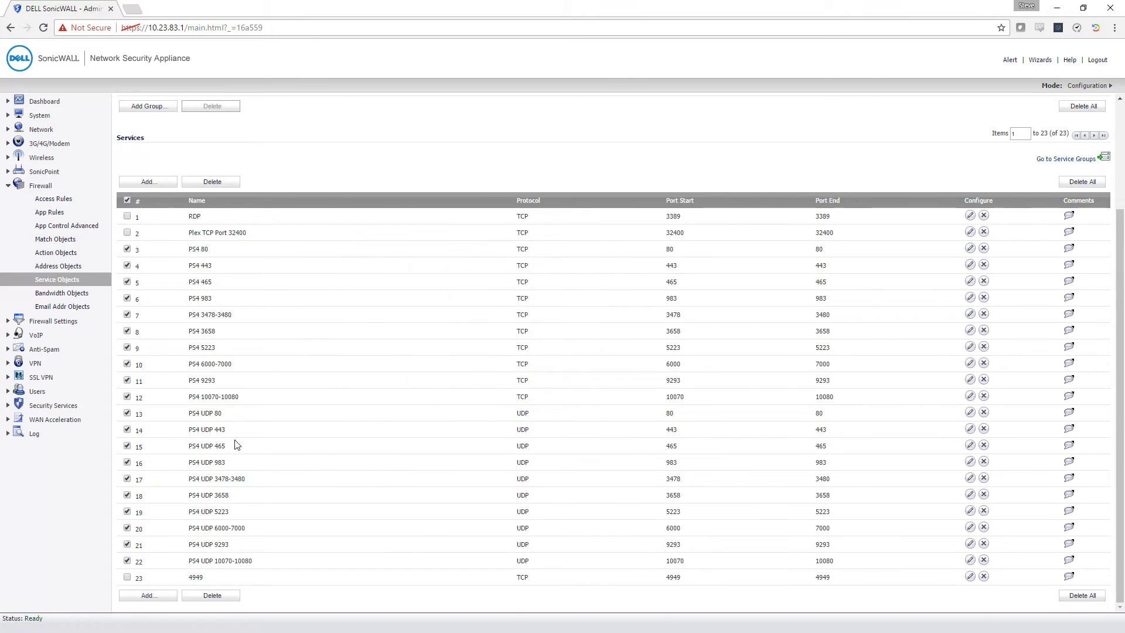
# Start a new service group and name it PS4.
pyautogui.scroll(3, 234, 445)
pyautogui.click(142, 178)
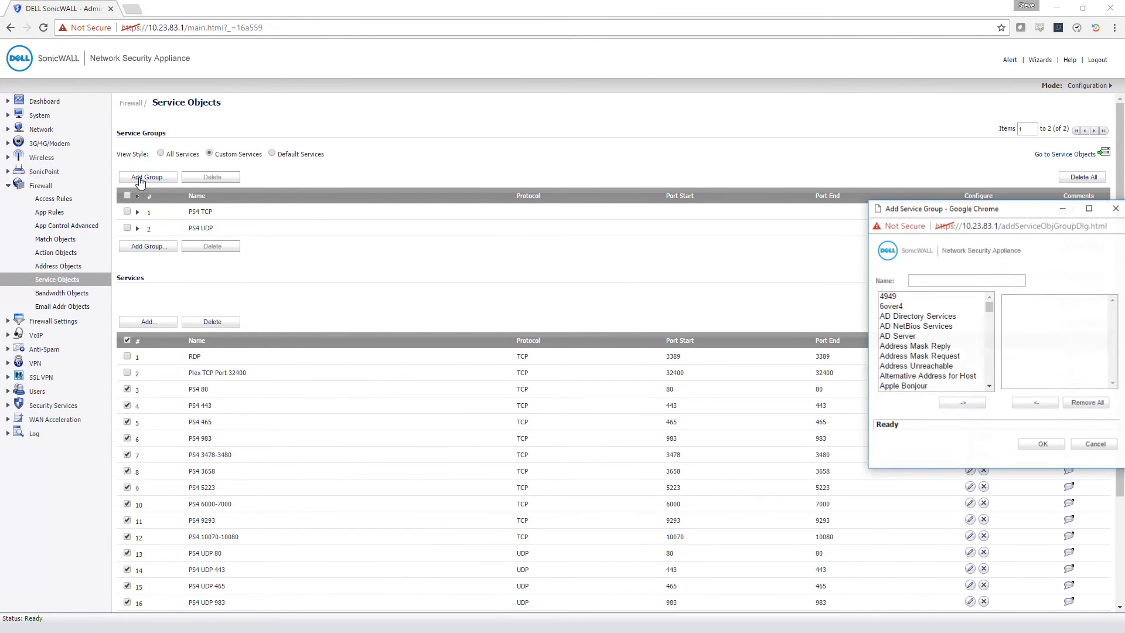
pyautogui.moveTo(967, 213); pyautogui.dragTo(406, 217)
pyautogui.click(410, 283)
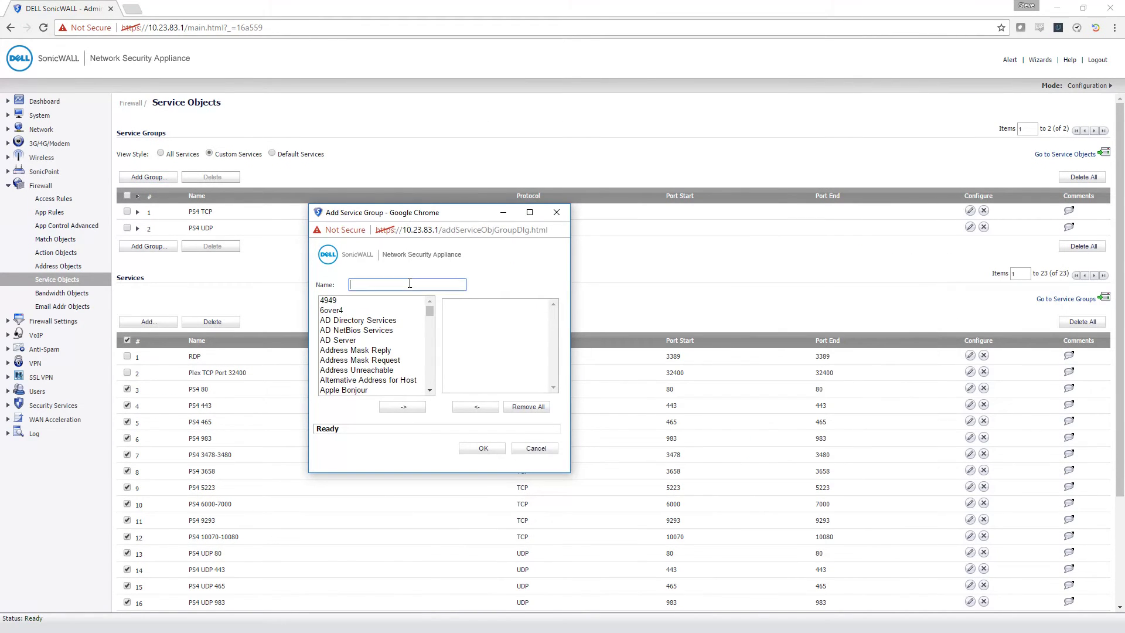
pyautogui.write('PS4 TCP')
pyautogui.moveTo(430, 312); pyautogui.dragTo(424, 357)
pyautogui.click(362, 325)
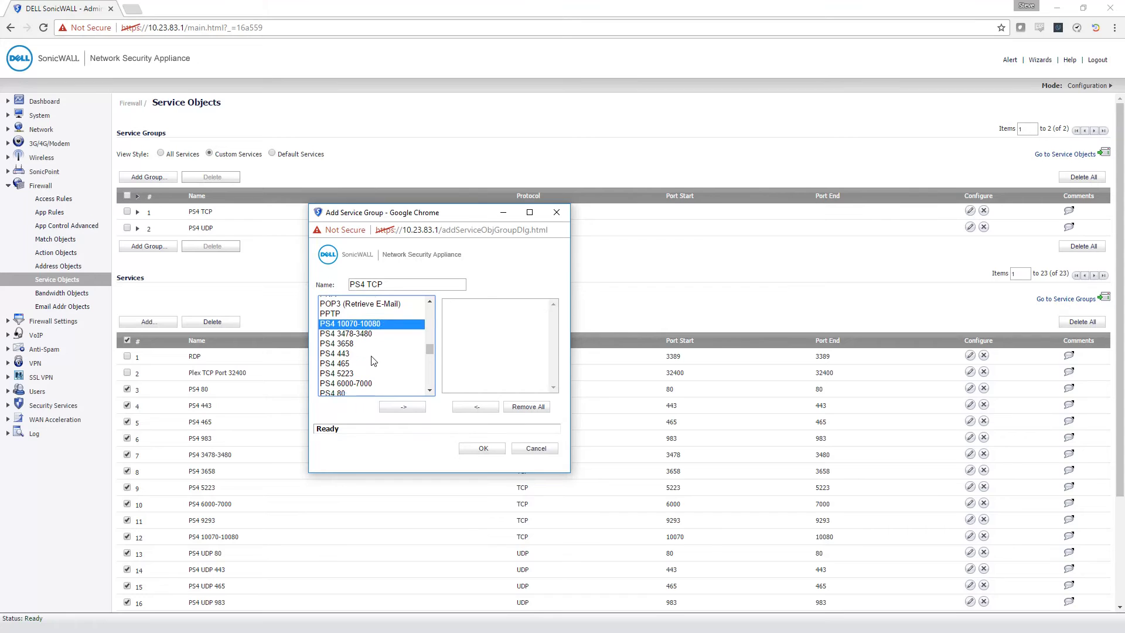
pyautogui.scroll(-1, 374, 361)
pyautogui.keyDown('shift'); pyautogui.click(349, 362); pyautogui.keyUp('shift')
pyautogui.click(402, 408)
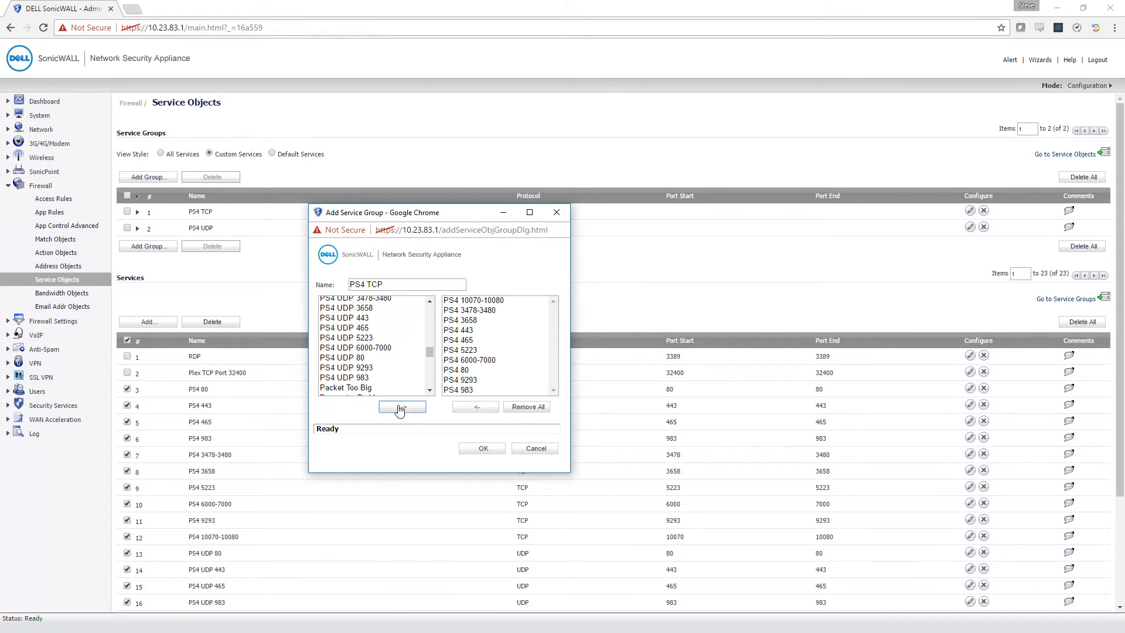
pyautogui.click(551, 451)
# Expand the PS4 TCP and PS4 UDP groups to list their member ports.
pyautogui.click(139, 217)
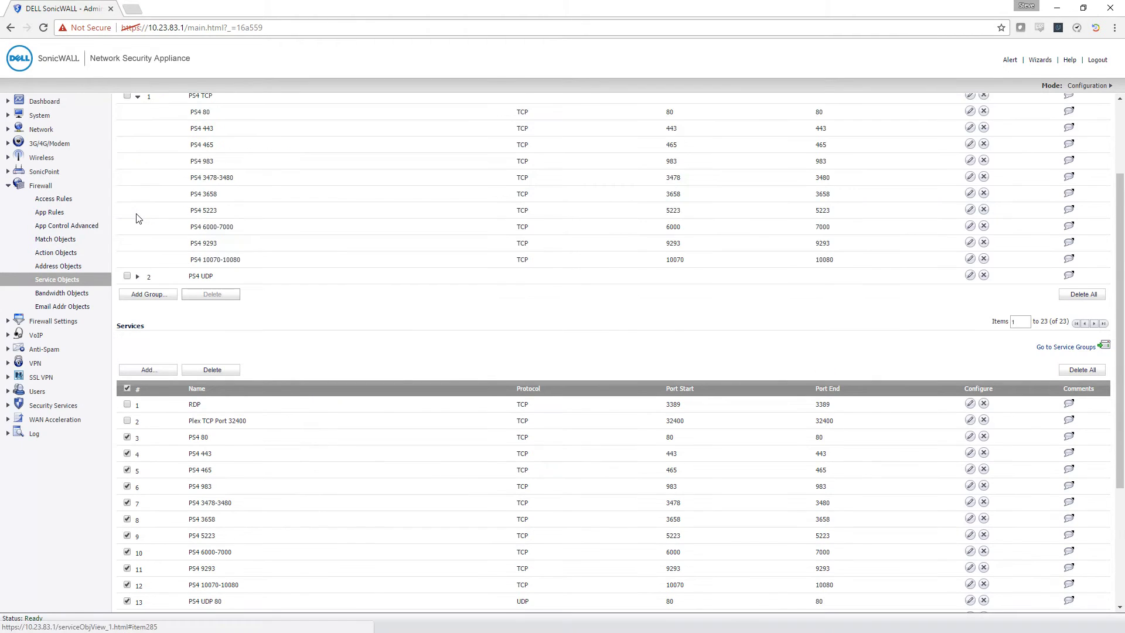
pyautogui.click(138, 393)
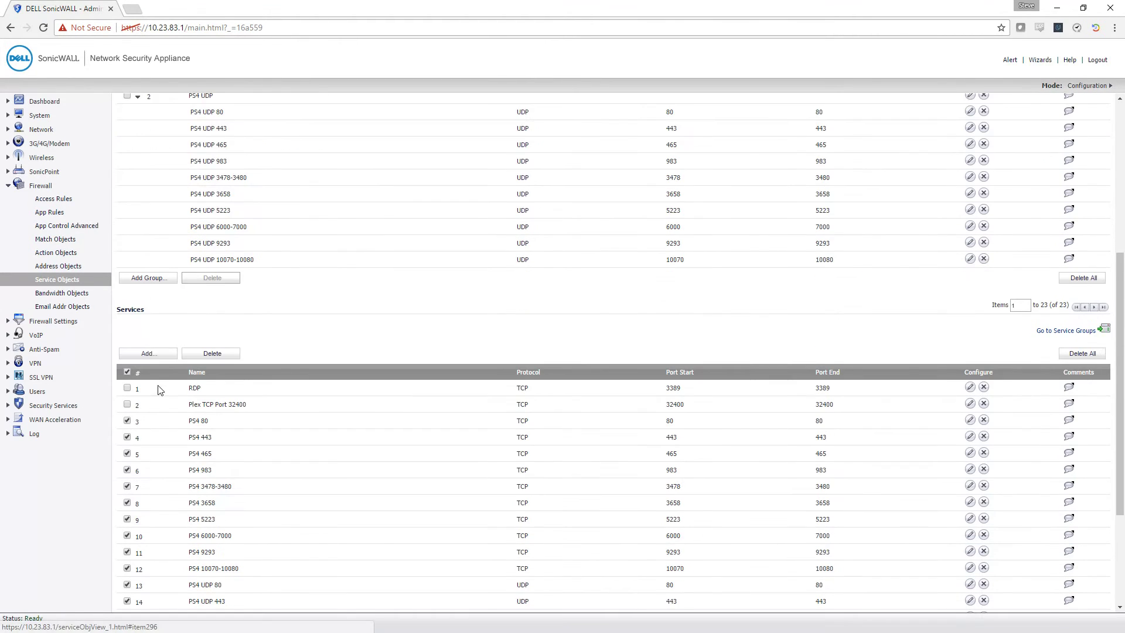
pyautogui.scroll(5, 216, 334)
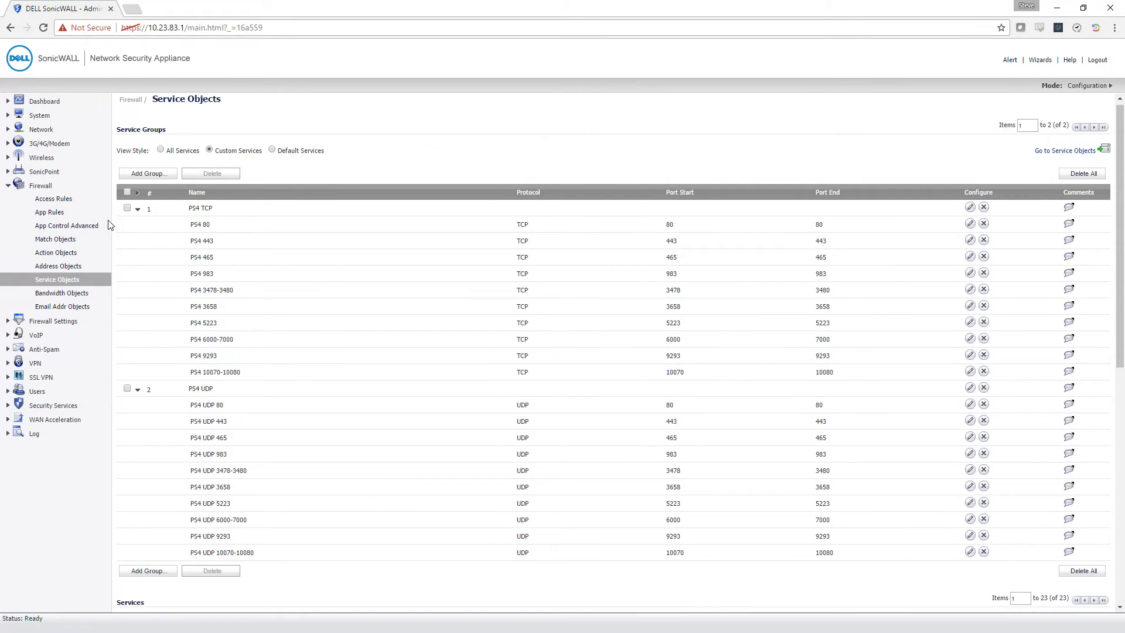
# View the WAN to LAN rules, then switch to the WAN to WLAN rules.
pyautogui.click(54, 201)
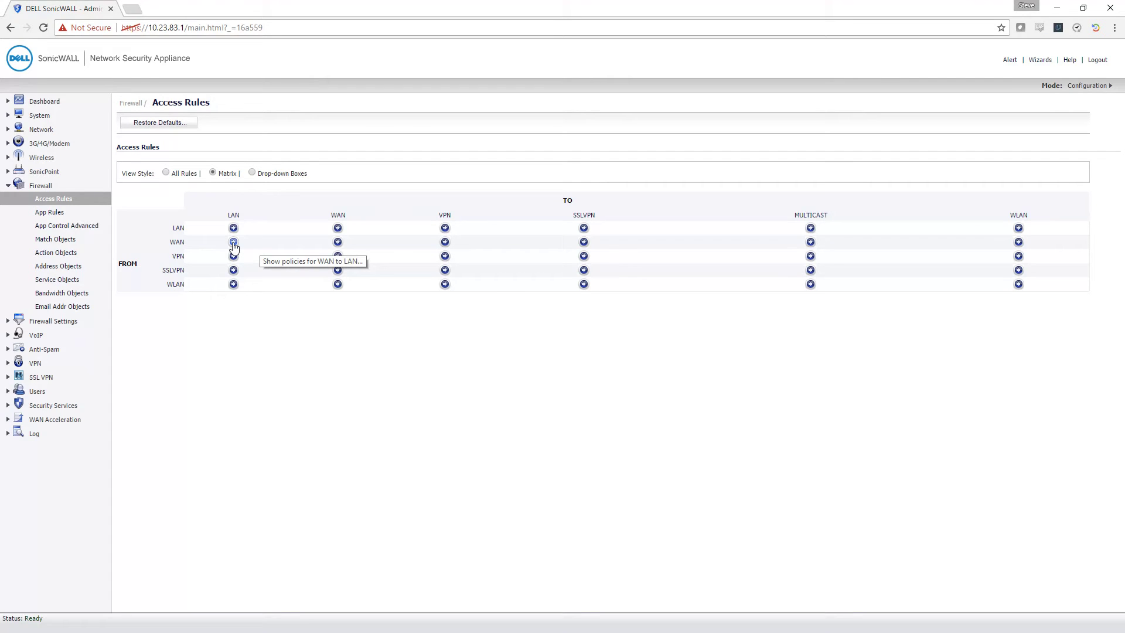
pyautogui.click(233, 242)
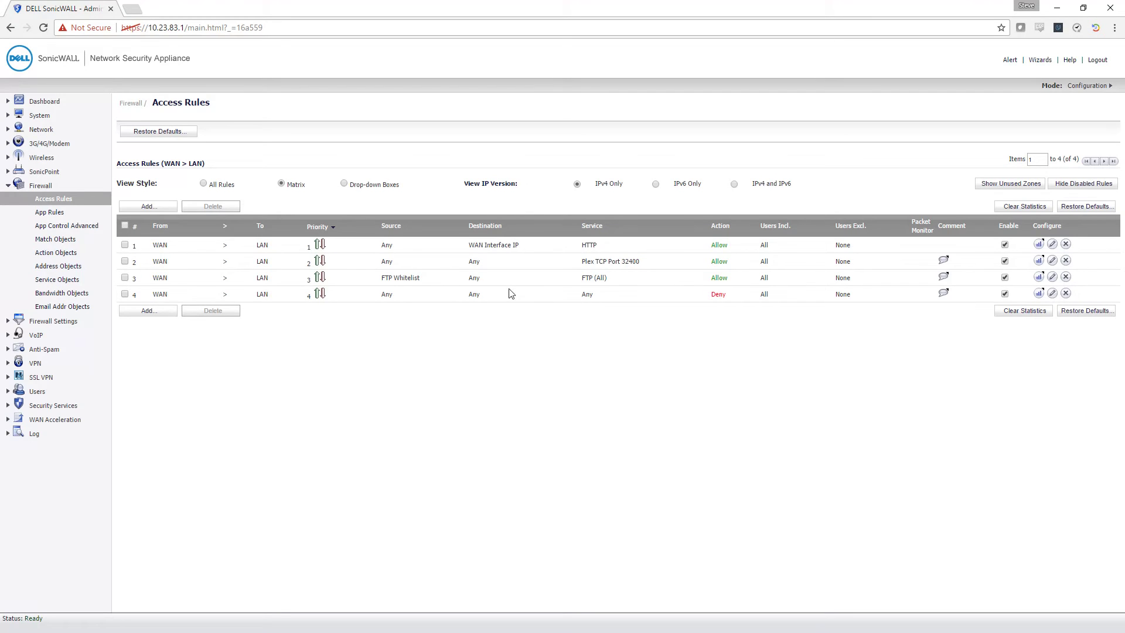
pyautogui.click(51, 205)
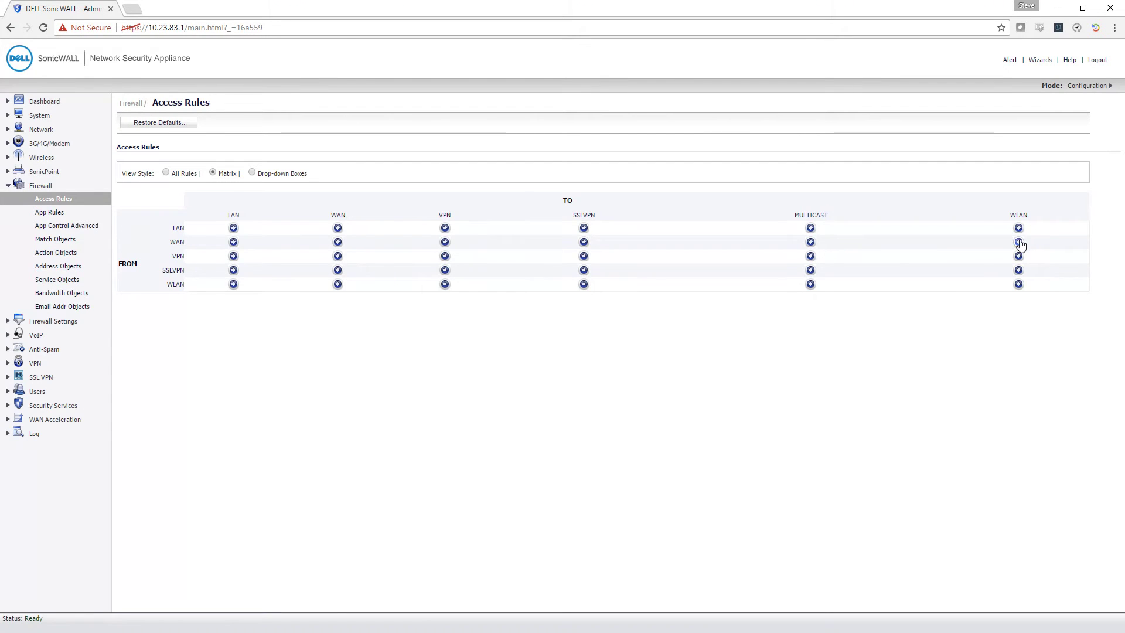
pyautogui.click(1020, 243)
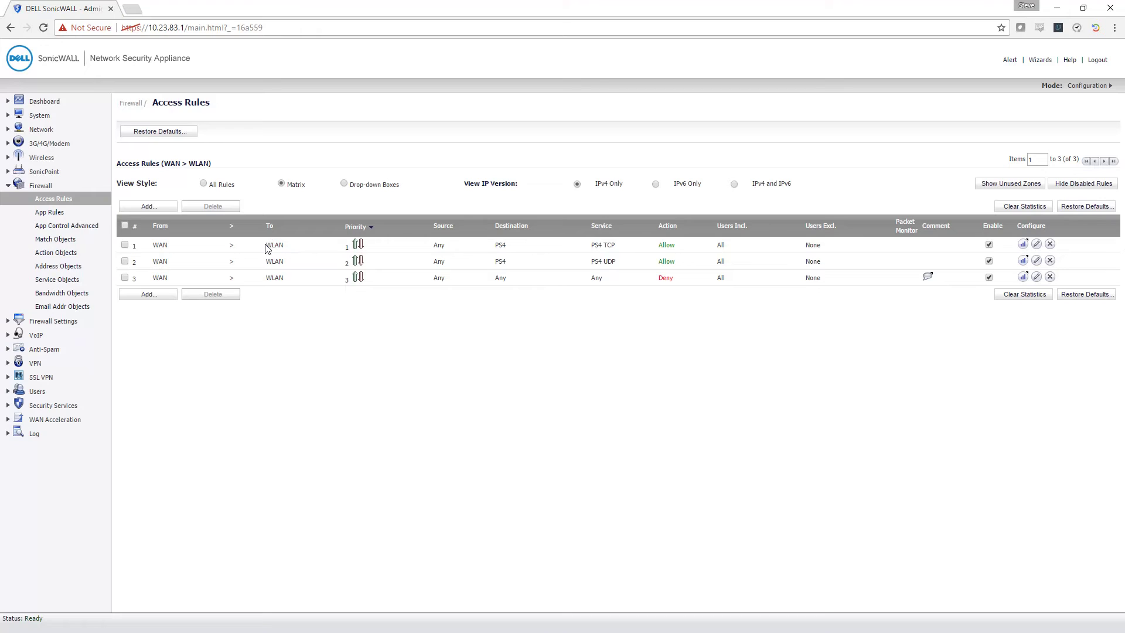
# Point out rule 1's WLAN zone and open the PS4 TCP rule for editing.
pyautogui.moveTo(265, 248); pyautogui.dragTo(284, 247)
pyautogui.click(163, 246)
pyautogui.click(346, 246)
pyautogui.click(1036, 243)
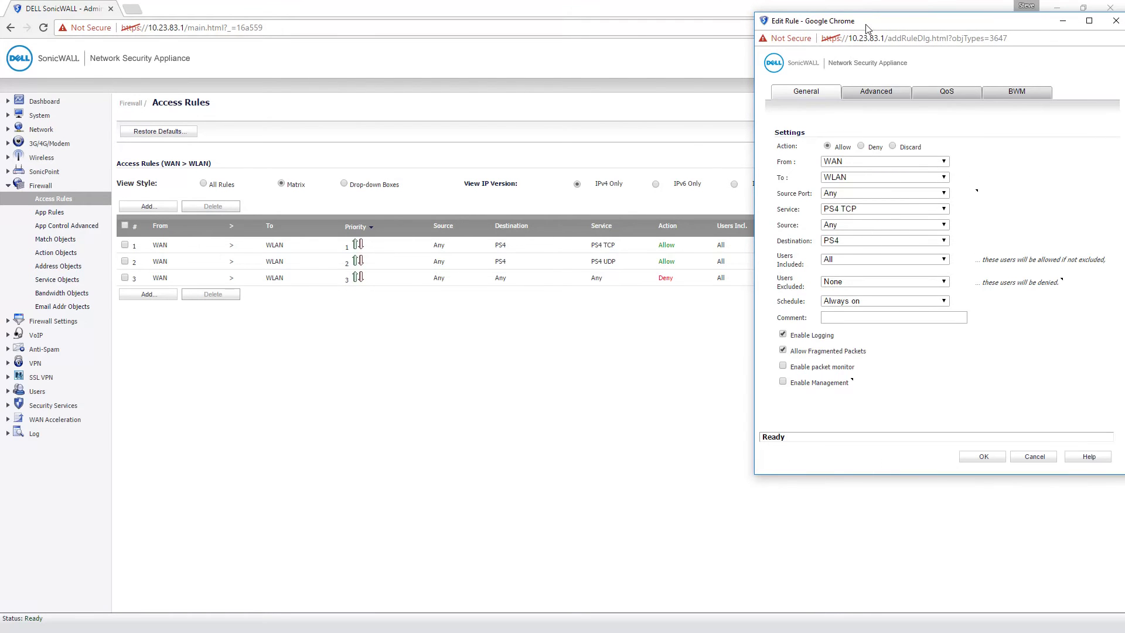
pyautogui.moveTo(866, 29); pyautogui.dragTo(265, 109)
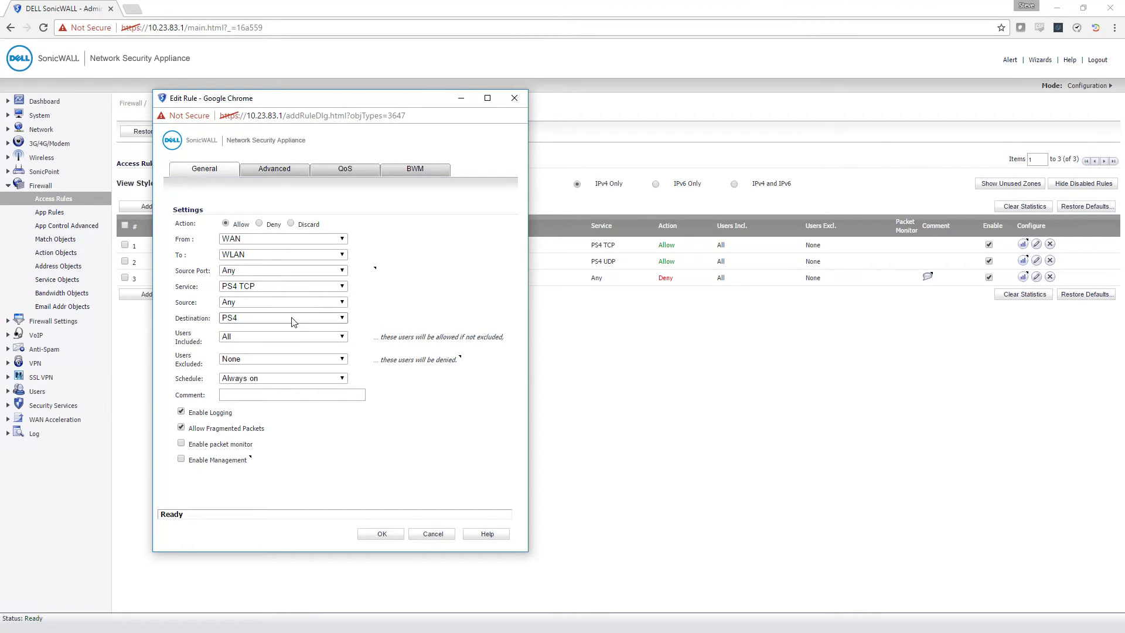
# Confirm the rule keeps WAN as source zone and WLAN as destination zone.
pyautogui.click(240, 242)
pyautogui.click(240, 241)
pyautogui.click(240, 255)
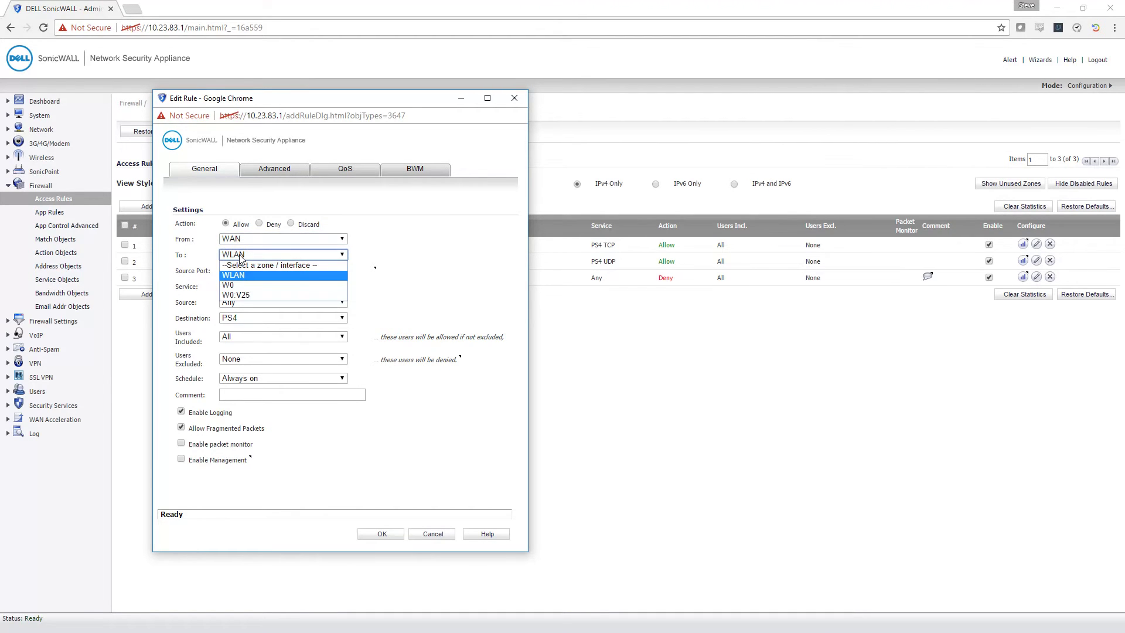
pyautogui.click(240, 257)
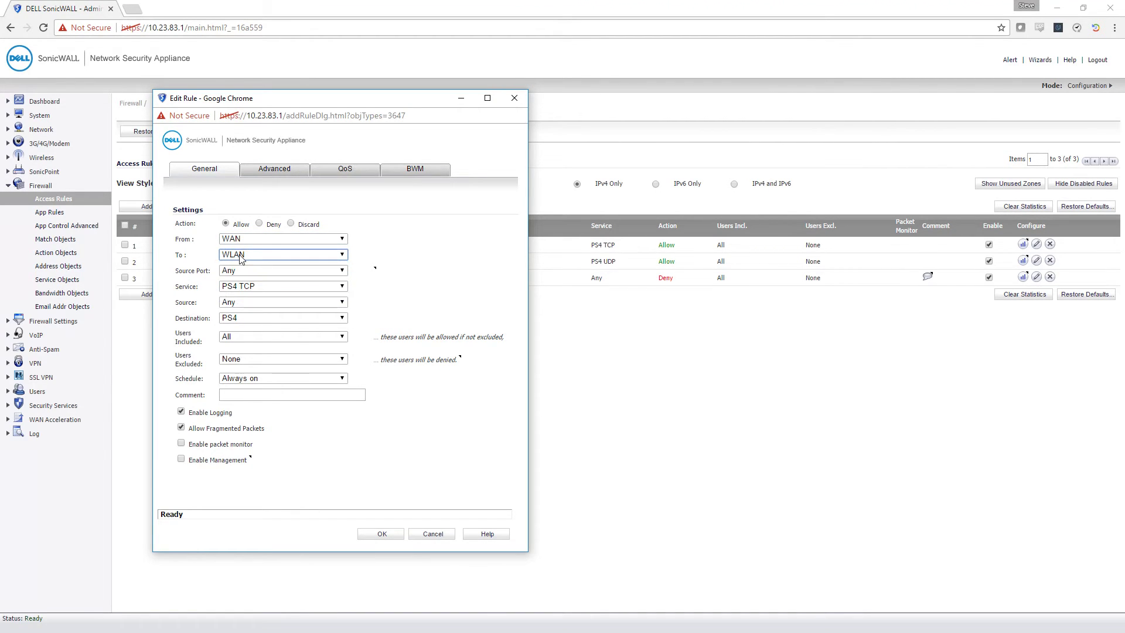
pyautogui.click(241, 256)
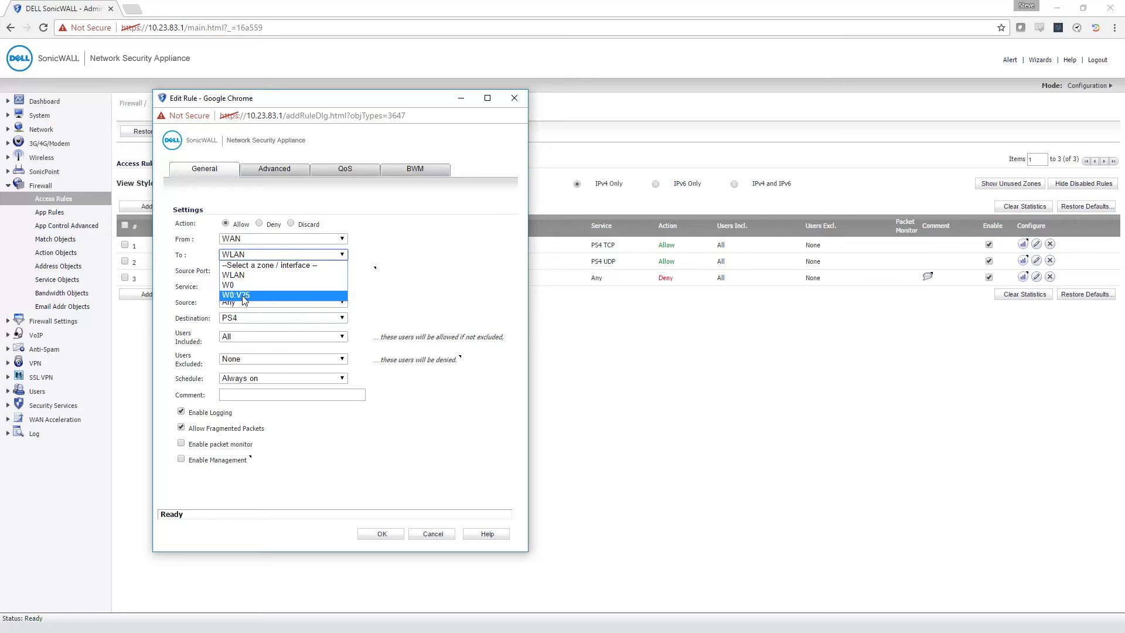
pyautogui.click(267, 257)
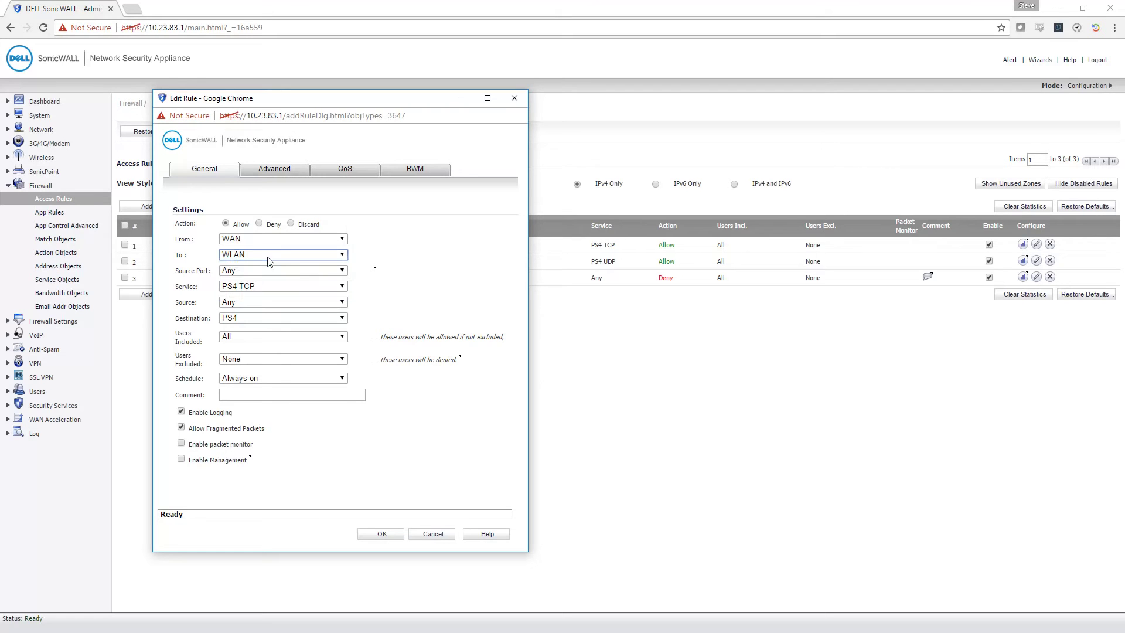
# Confirm source port Any and service PS4 TCP, then review the destination choices.
pyautogui.click(242, 271)
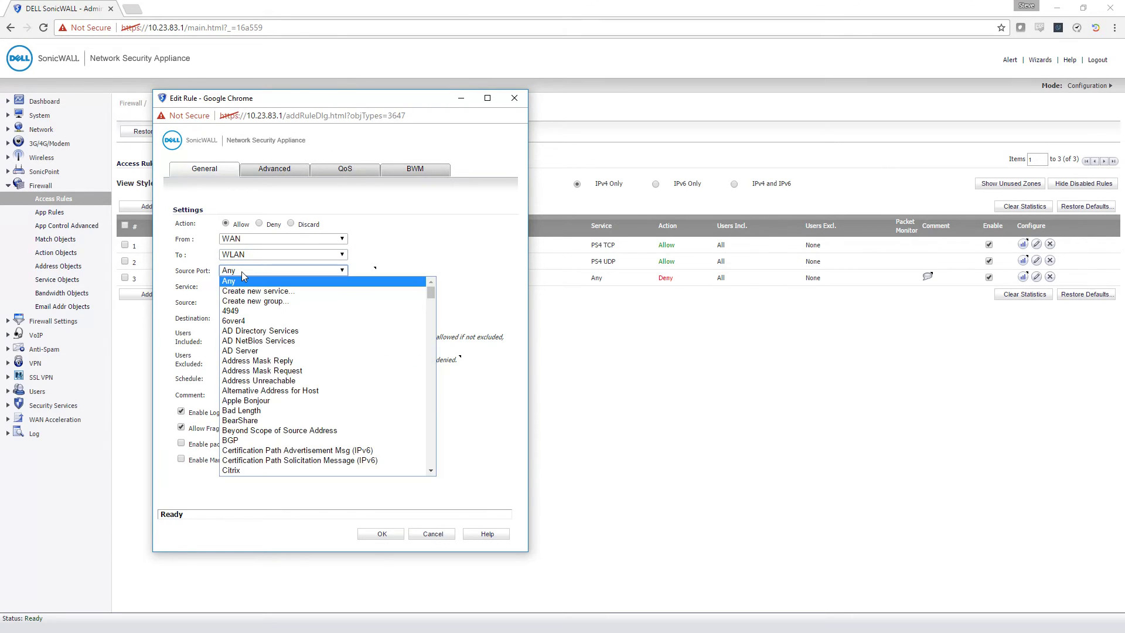
pyautogui.click(241, 272)
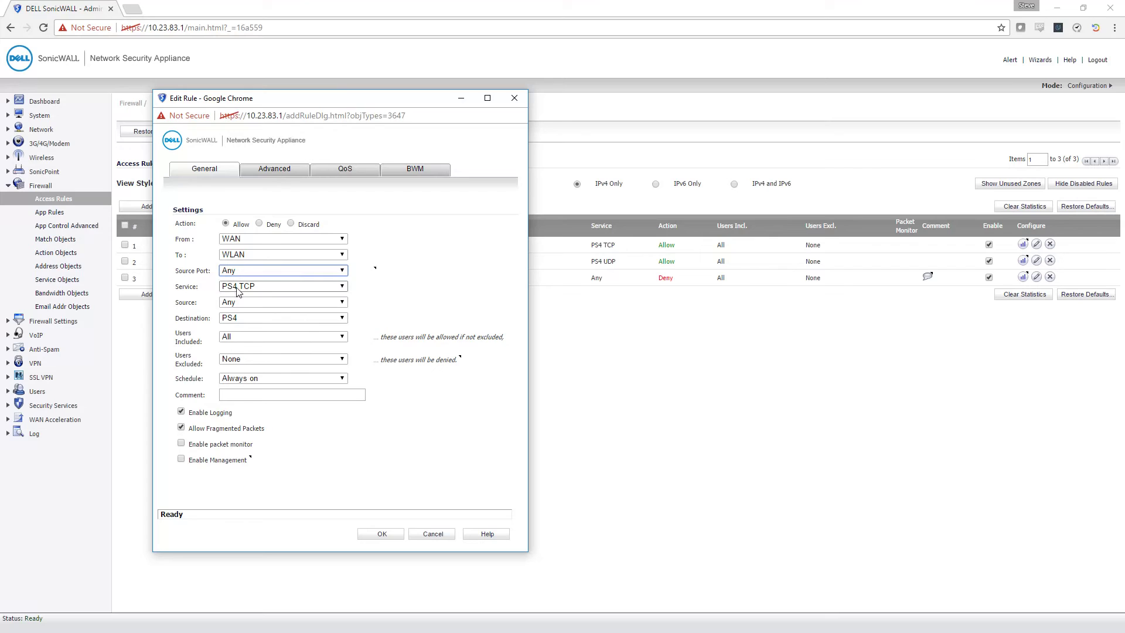
pyautogui.click(238, 288)
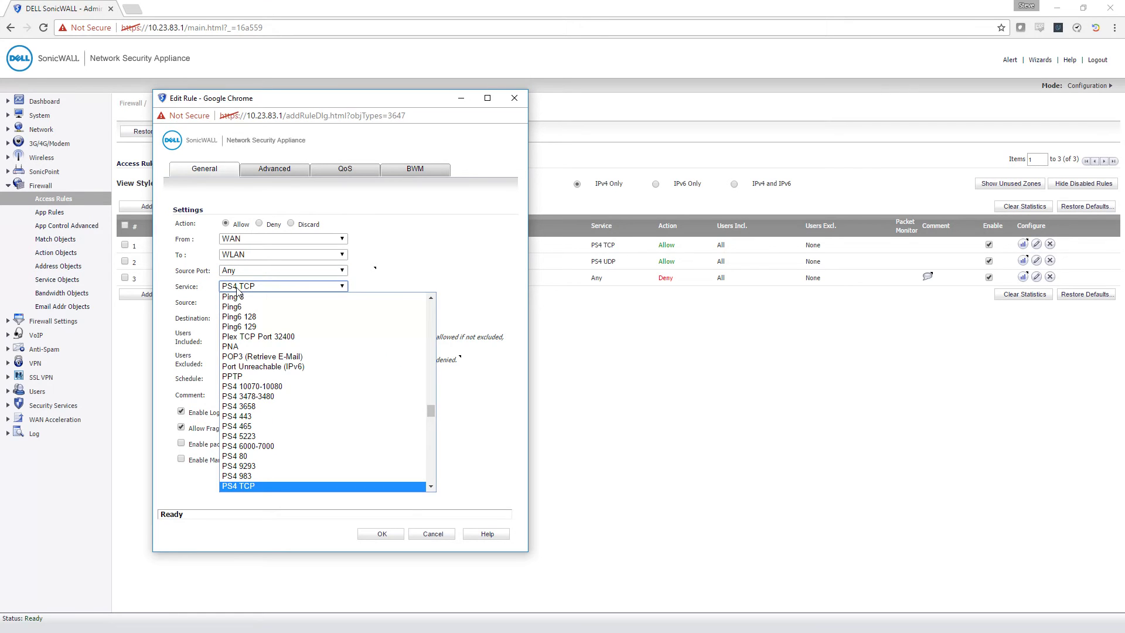
pyautogui.click(238, 288)
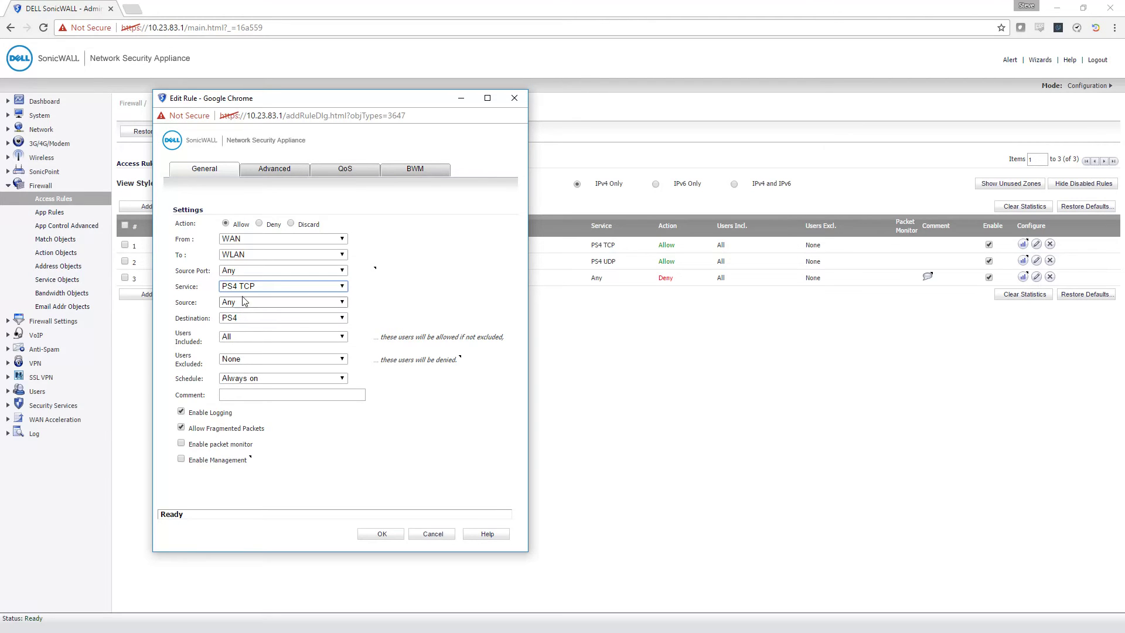
pyautogui.click(236, 321)
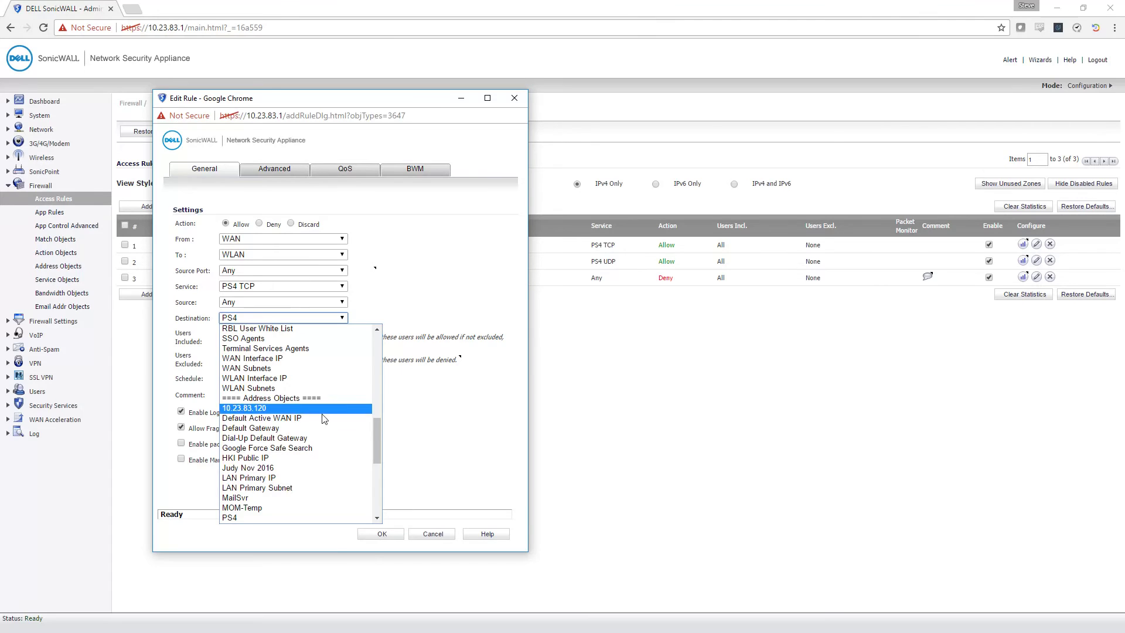
pyautogui.moveTo(375, 428); pyautogui.dragTo(367, 368)
pyautogui.scroll(3, 368, 368)
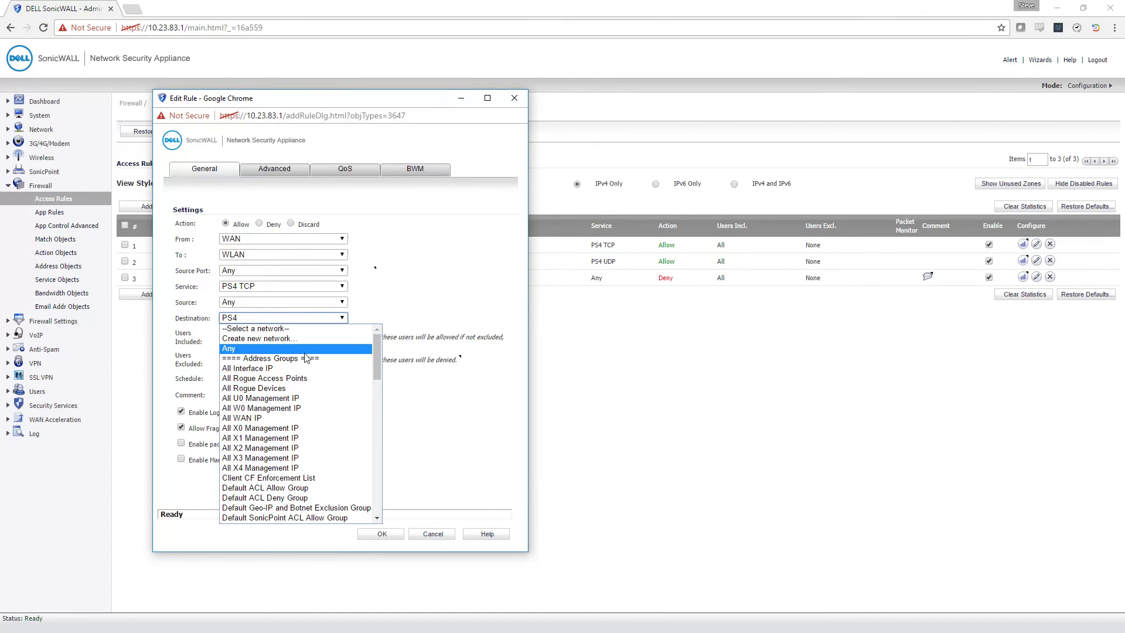
pyautogui.click(349, 339)
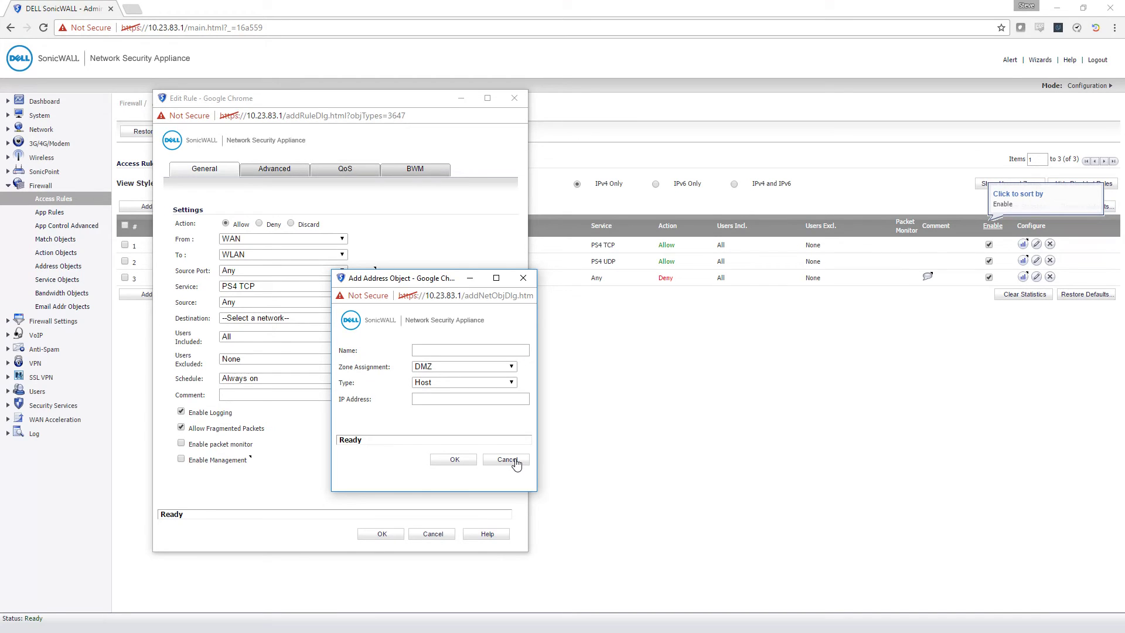
pyautogui.click(443, 350)
pyautogui.click(434, 399)
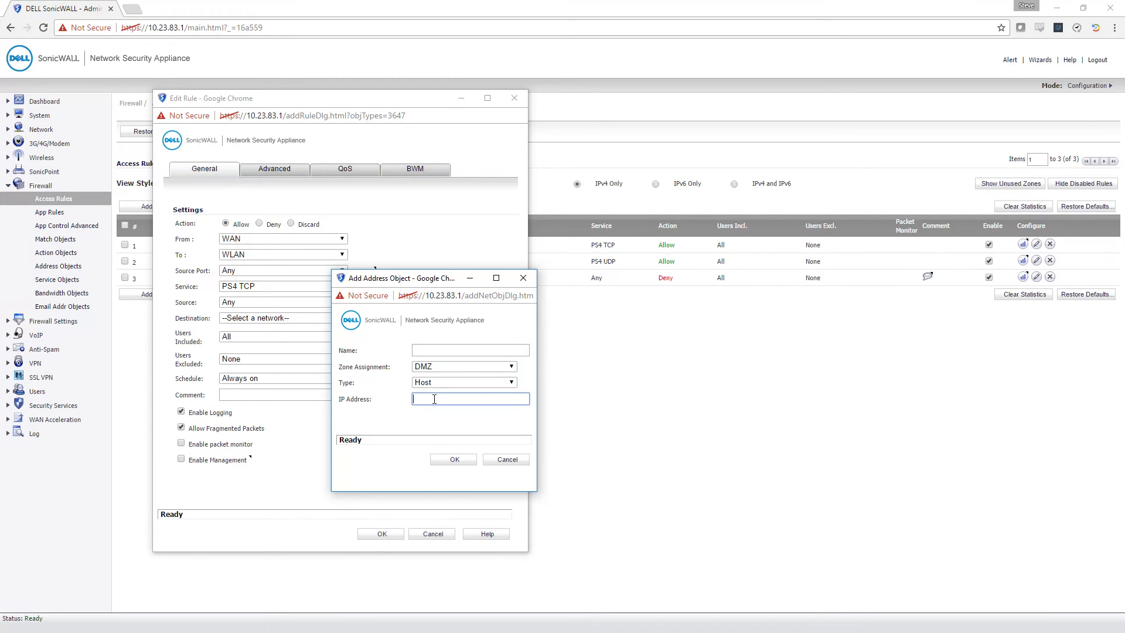
pyautogui.click(507, 461)
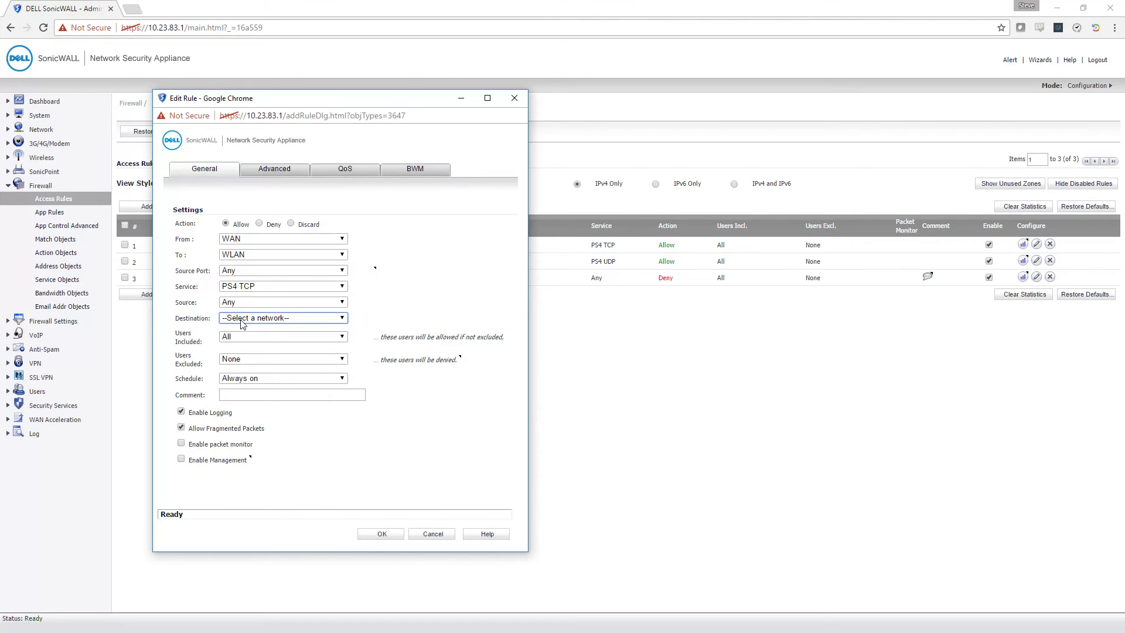
pyautogui.click(293, 317)
pyautogui.scroll(-5, 304, 415)
pyautogui.scroll(-1, 304, 416)
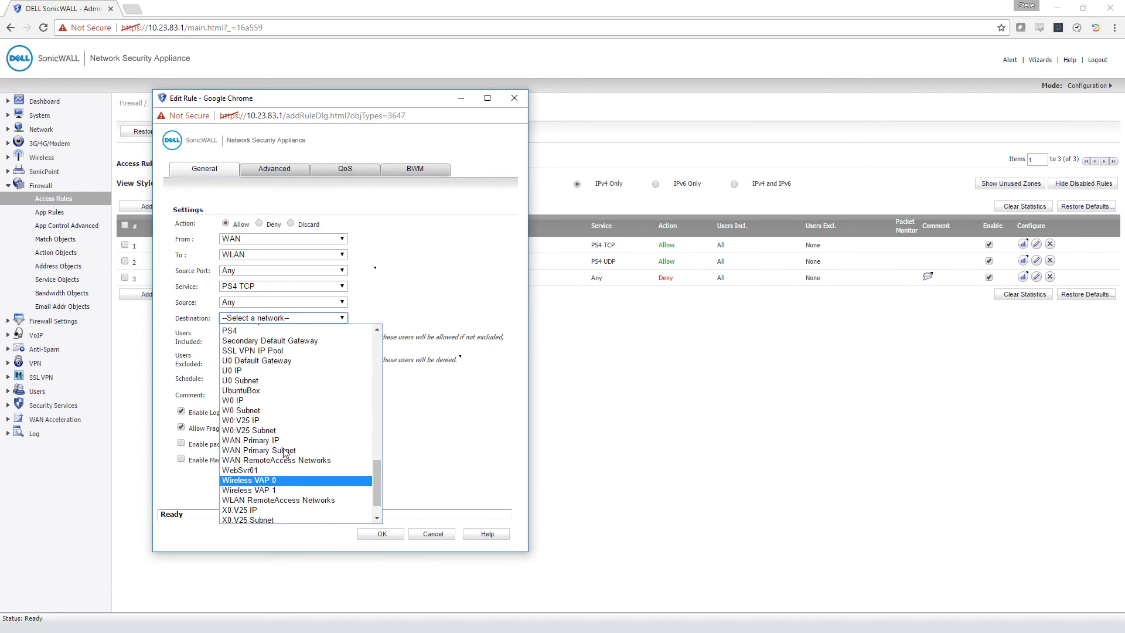
pyautogui.scroll(3, 293, 457)
pyautogui.click(272, 414)
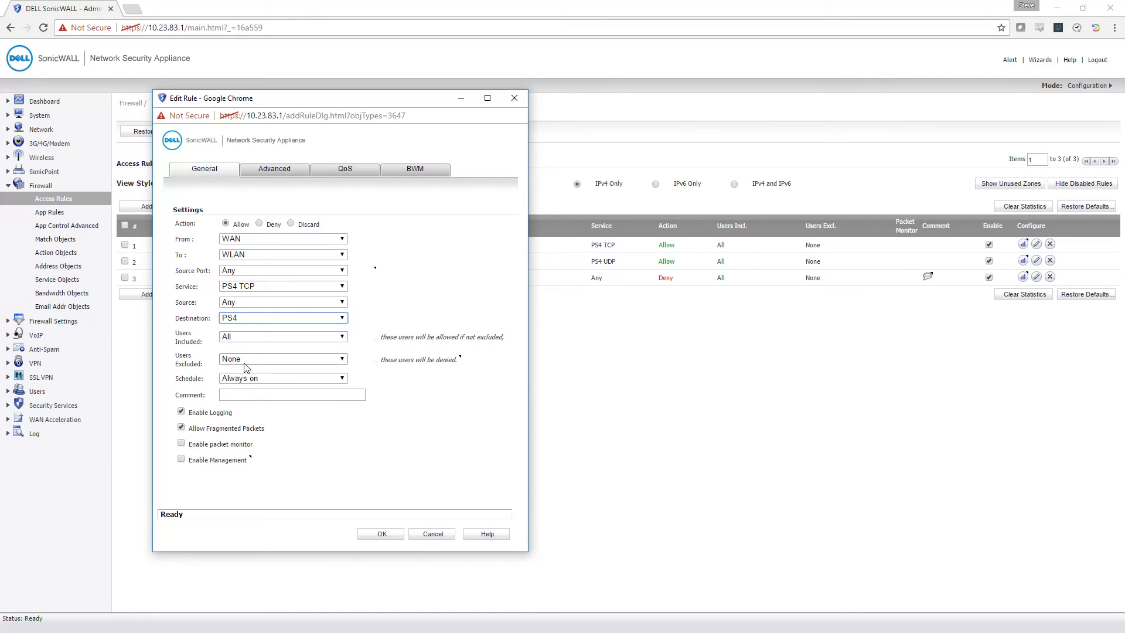
# Close the PS4 TCP editor and confirm rule 2 uses the PS4 UDP service.
pyautogui.click(446, 536)
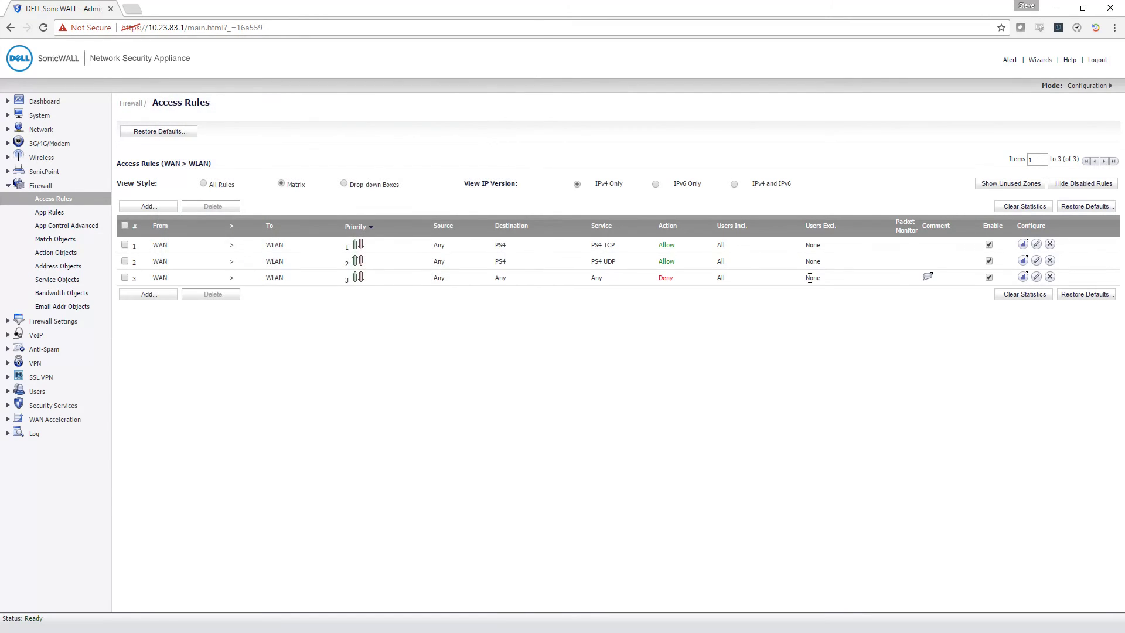
pyautogui.click(1037, 260)
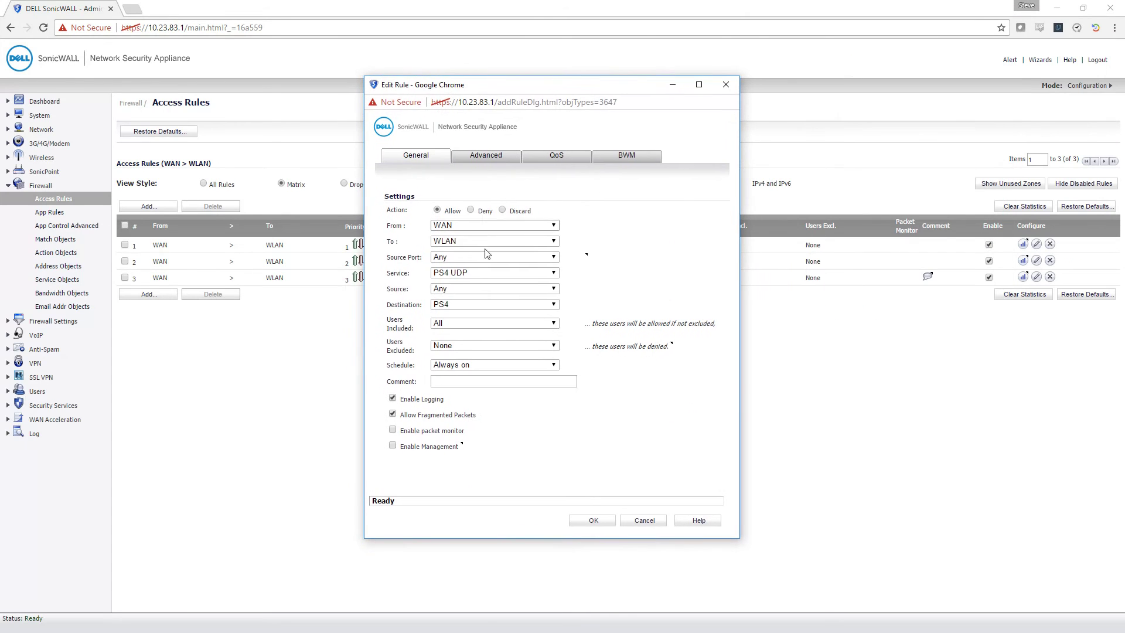
pyautogui.click(458, 273)
pyautogui.click(457, 273)
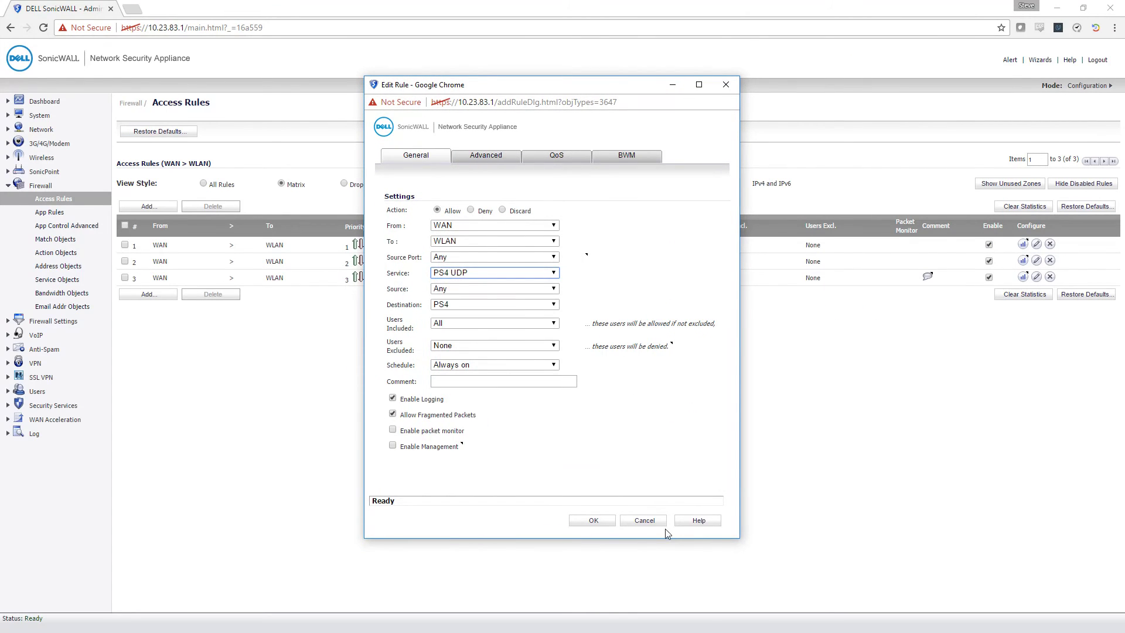
# Cancel the rule editor and go to the DHCP Server page via Network Interfaces.
pyautogui.click(640, 519)
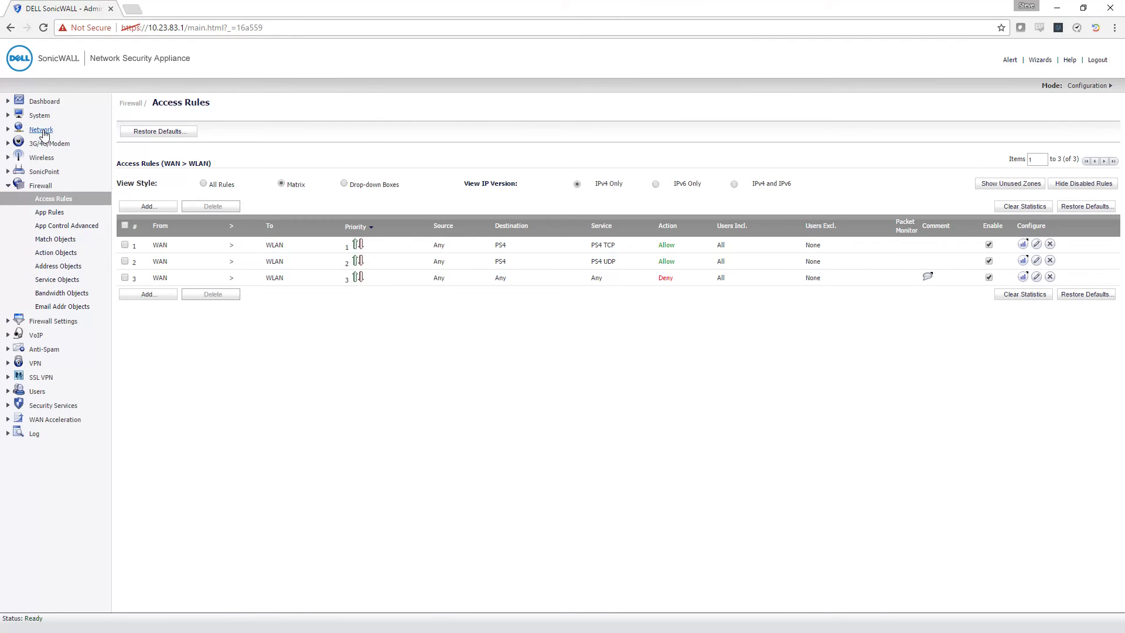
pyautogui.click(42, 133)
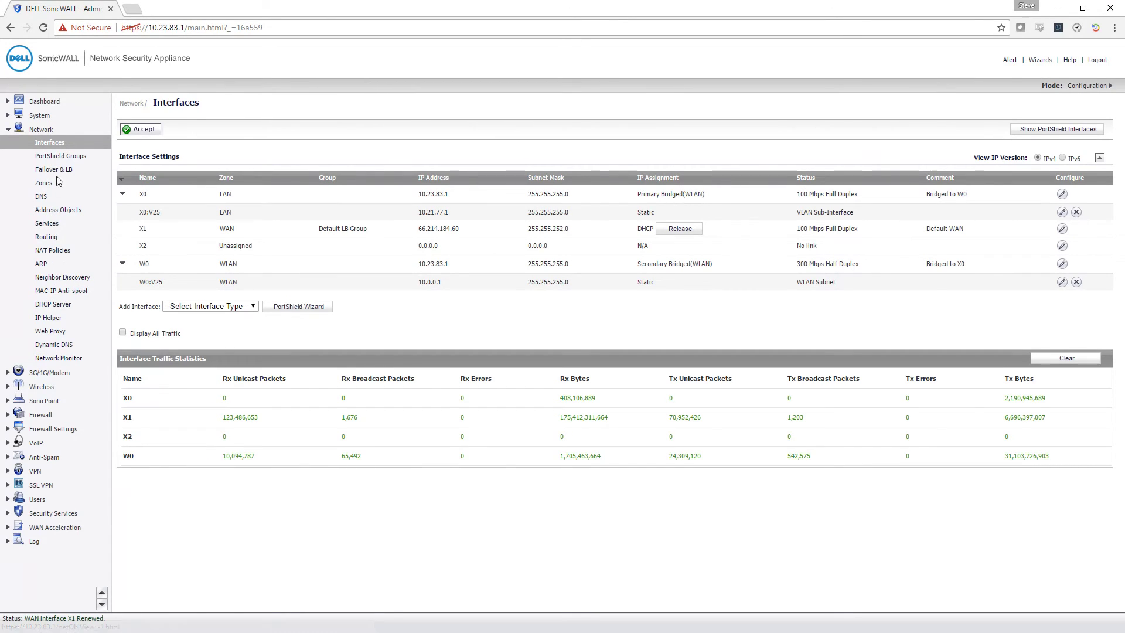
pyautogui.click(52, 305)
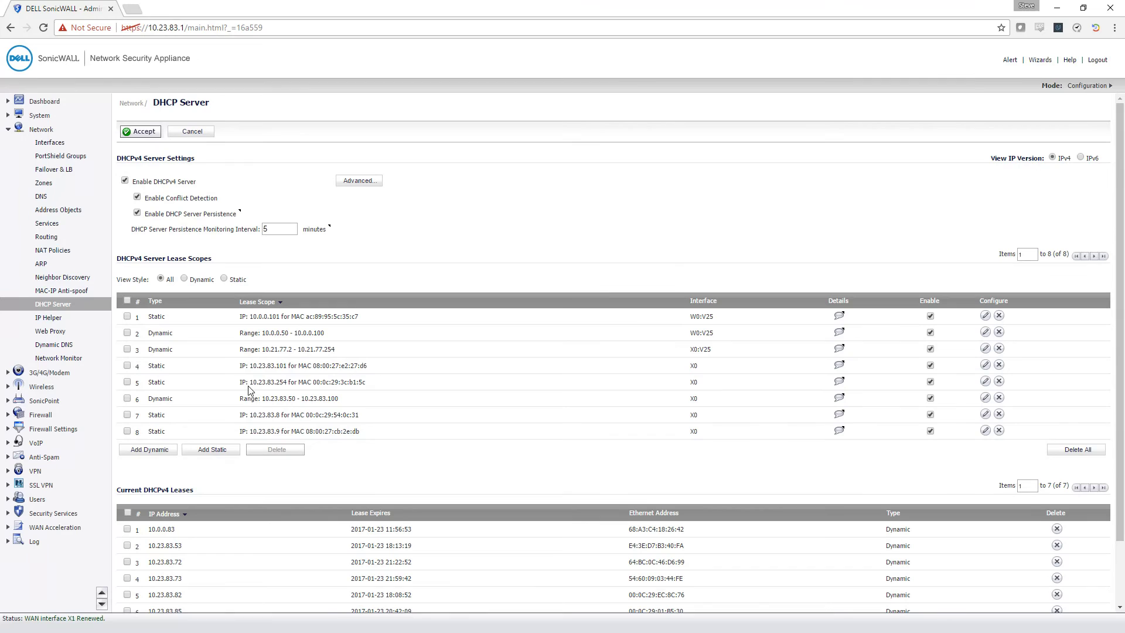
# Scroll down the DHCP Server page to the lease scopes and static entry option.
pyautogui.scroll(-3, 249, 385)
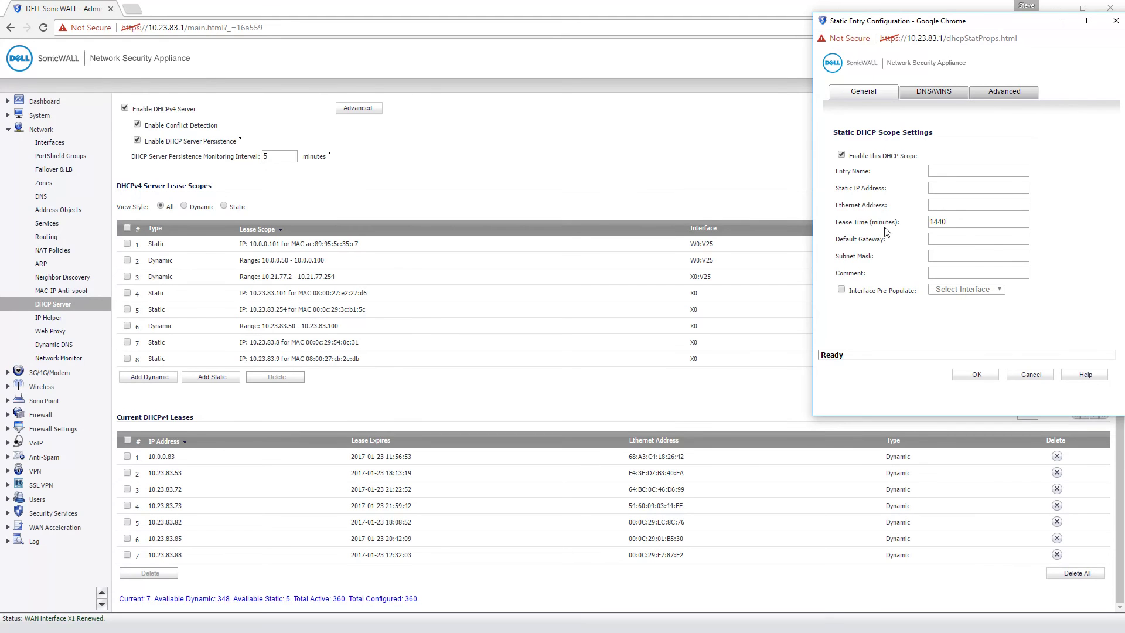
# Move the first static entry form aside and cancel it unused.
pyautogui.moveTo(962, 22); pyautogui.dragTo(433, 140)
pyautogui.click(435, 288)
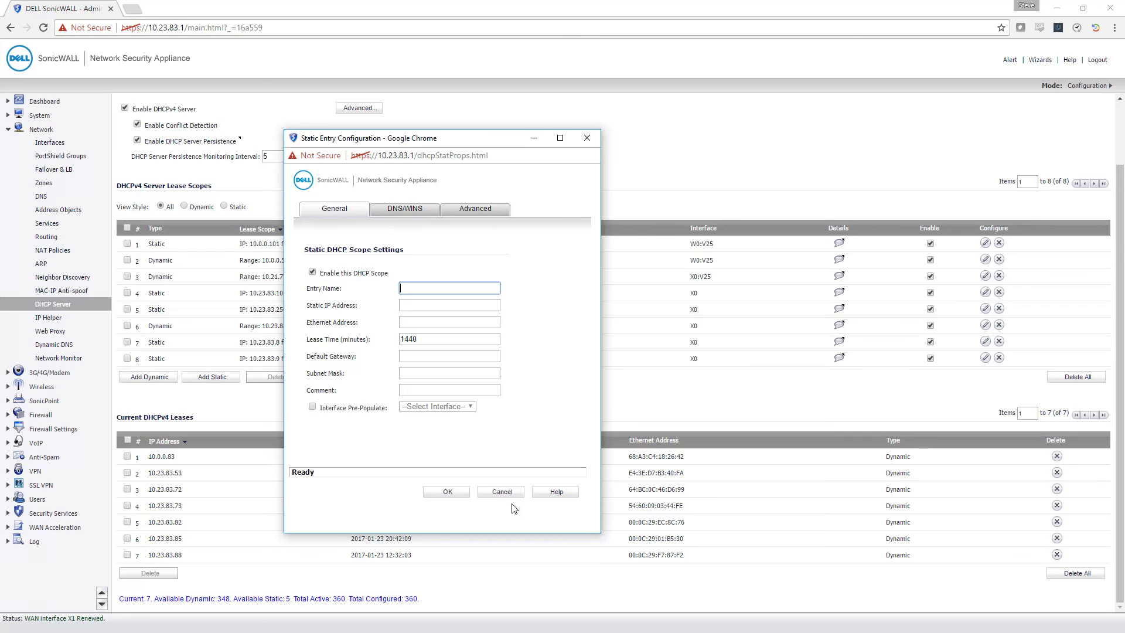
pyautogui.click(501, 492)
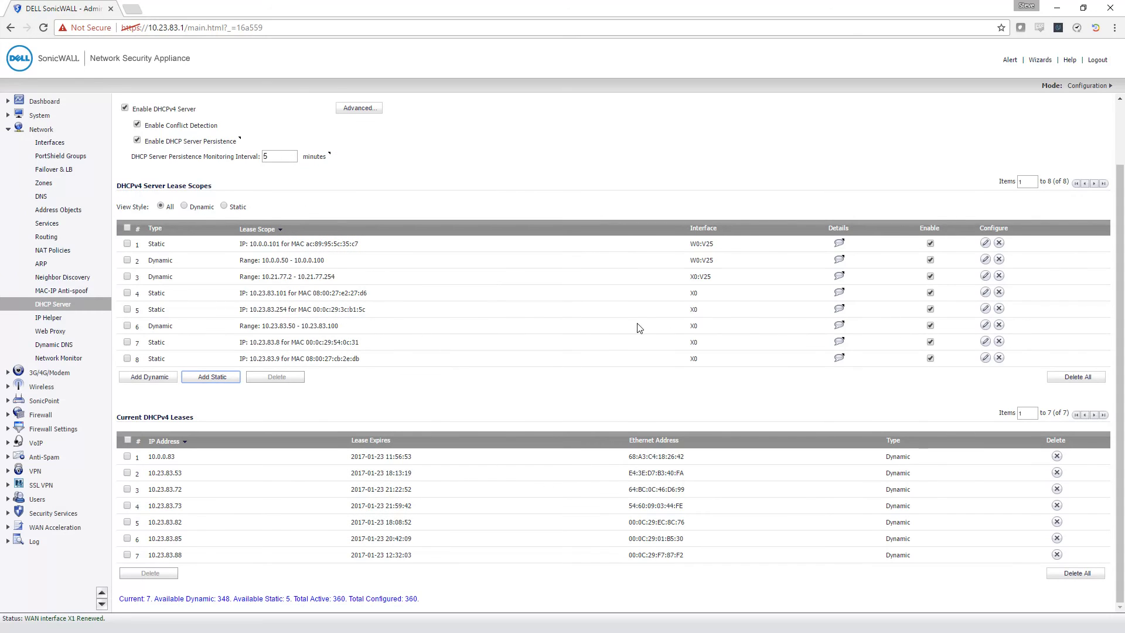
# Reopen a static entry form and enter name PS4, IP 10.23.83.55 and the MAC address.
pyautogui.moveTo(841, 270)
pyautogui.click(208, 378)
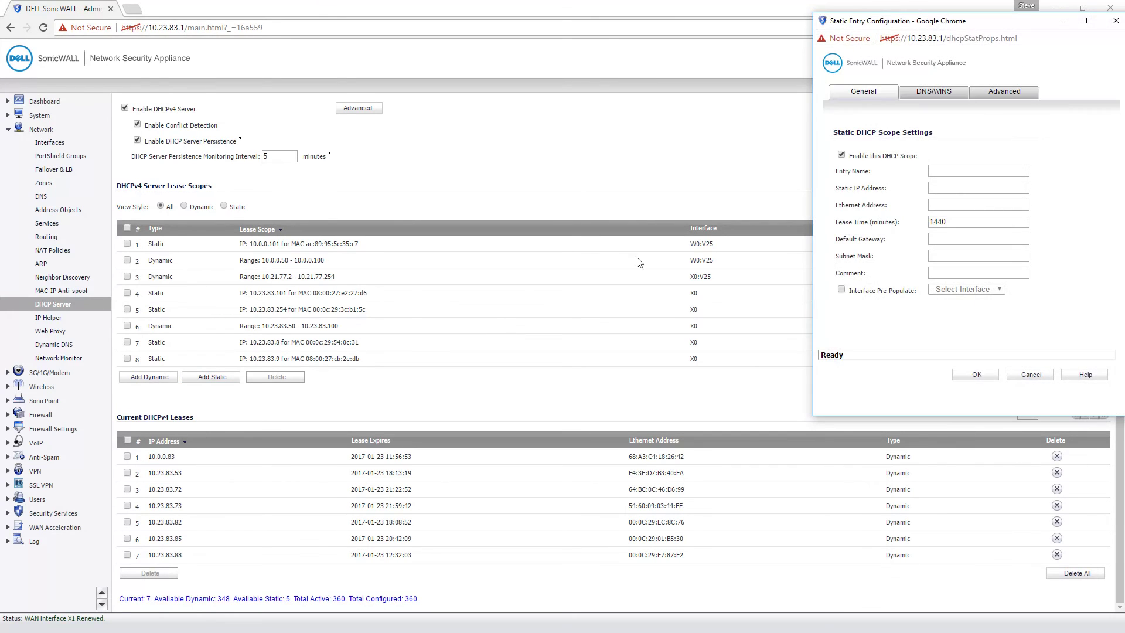
pyautogui.moveTo(879, 22); pyautogui.dragTo(330, 102)
pyautogui.click(457, 251)
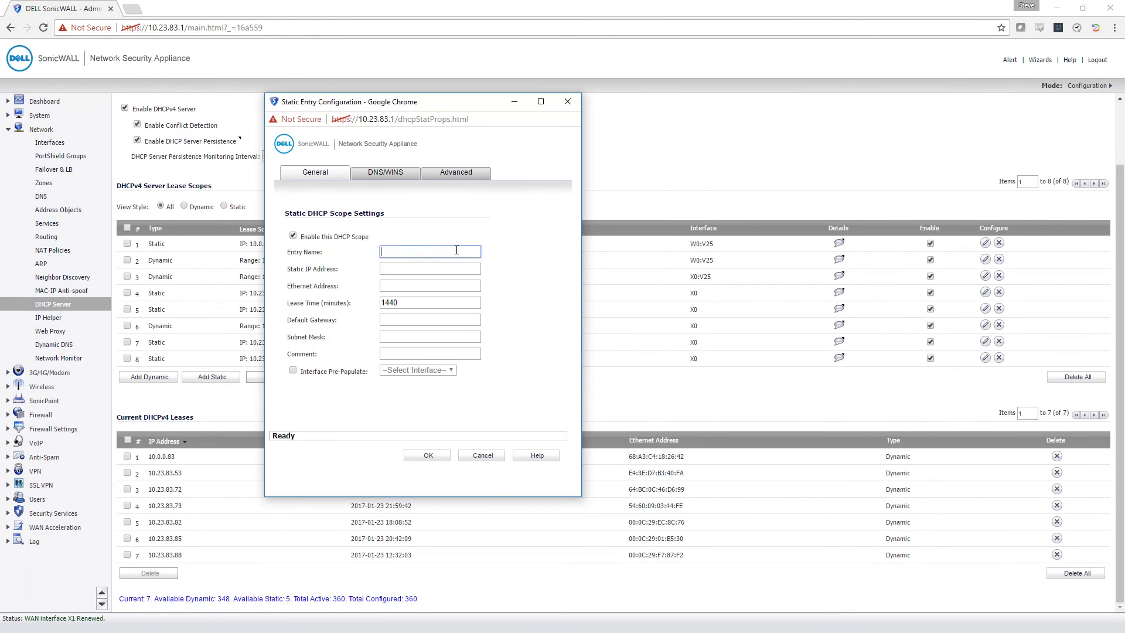
pyautogui.write('PS4')
pyautogui.press('Tab')
pyautogui.write('10.23')
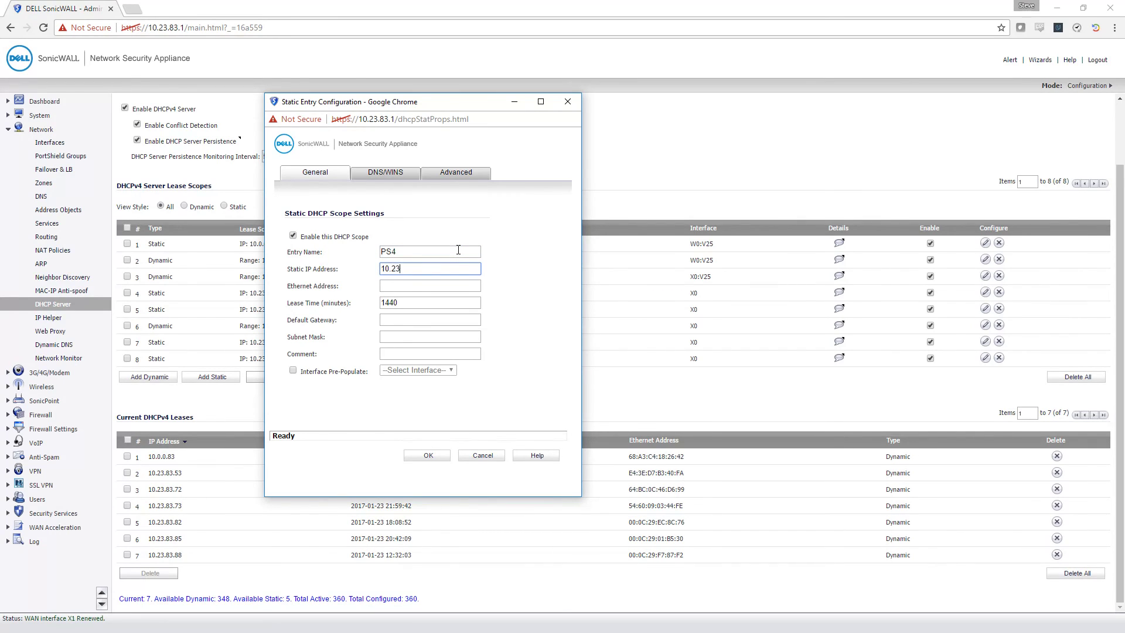
pyautogui.write('.83.55')
pyautogui.press('Tab')
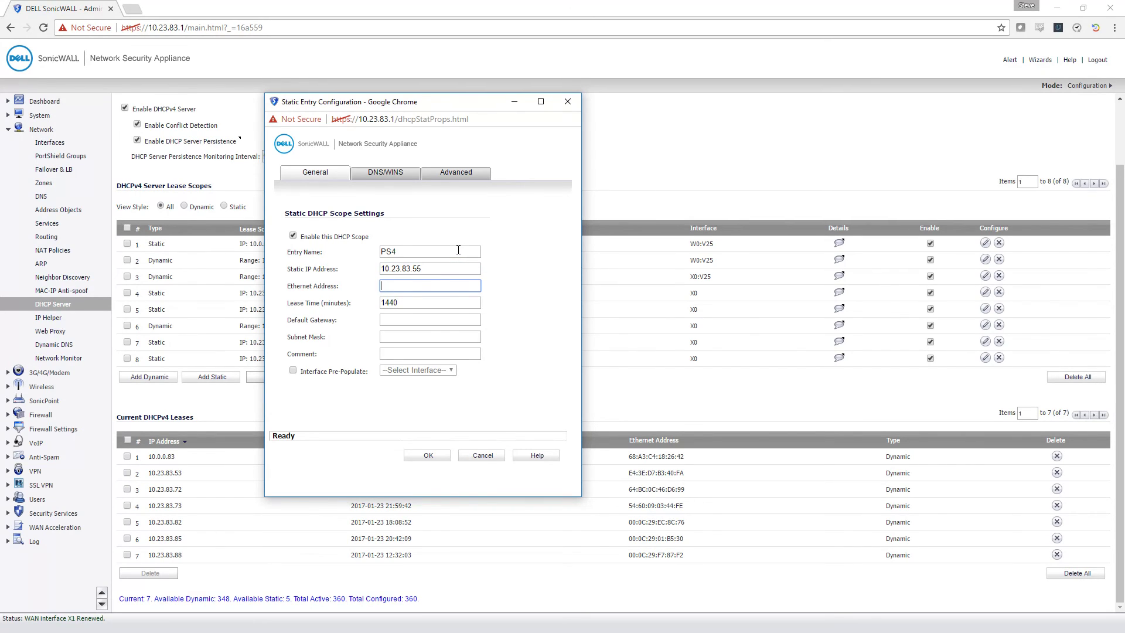
pyautogui.write('aa:aa:aa:aa:aa')
# Add gateway 10.23.83.1 and mask 255.255.255.0, then discard the entry without saving.
pyautogui.click(388, 321)
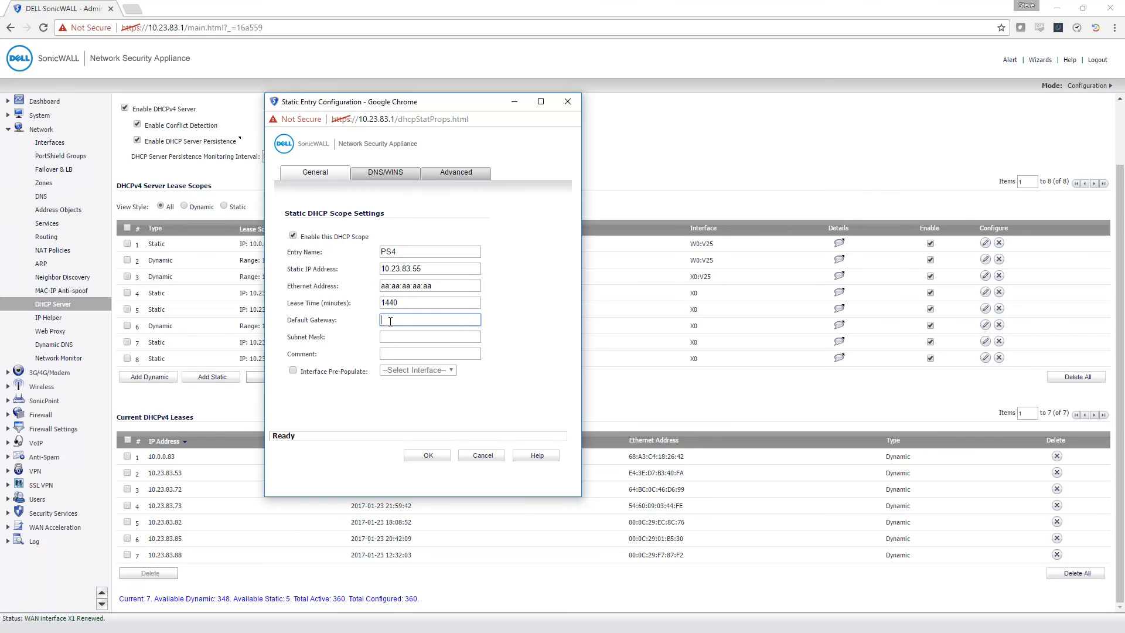
pyautogui.write('10.23.87')
pyautogui.click(429, 335)
pyautogui.write('255.255.255.0')
pyautogui.click(475, 353)
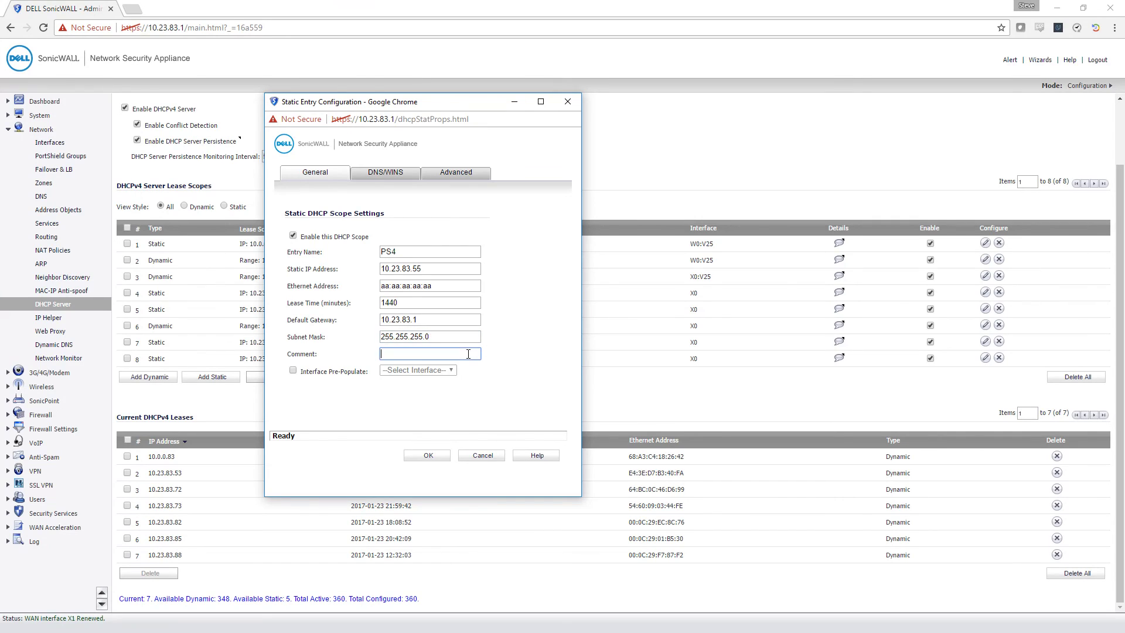
pyautogui.click(484, 457)
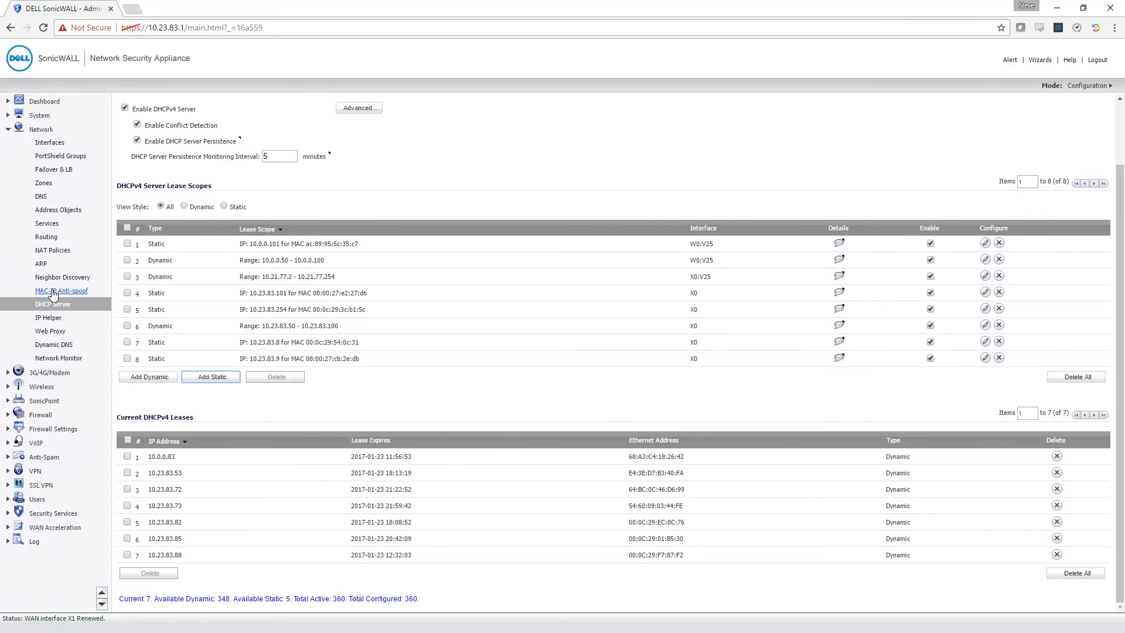
# Open the first WAN to WLAN access rule in the rule editor.
pyautogui.click(41, 415)
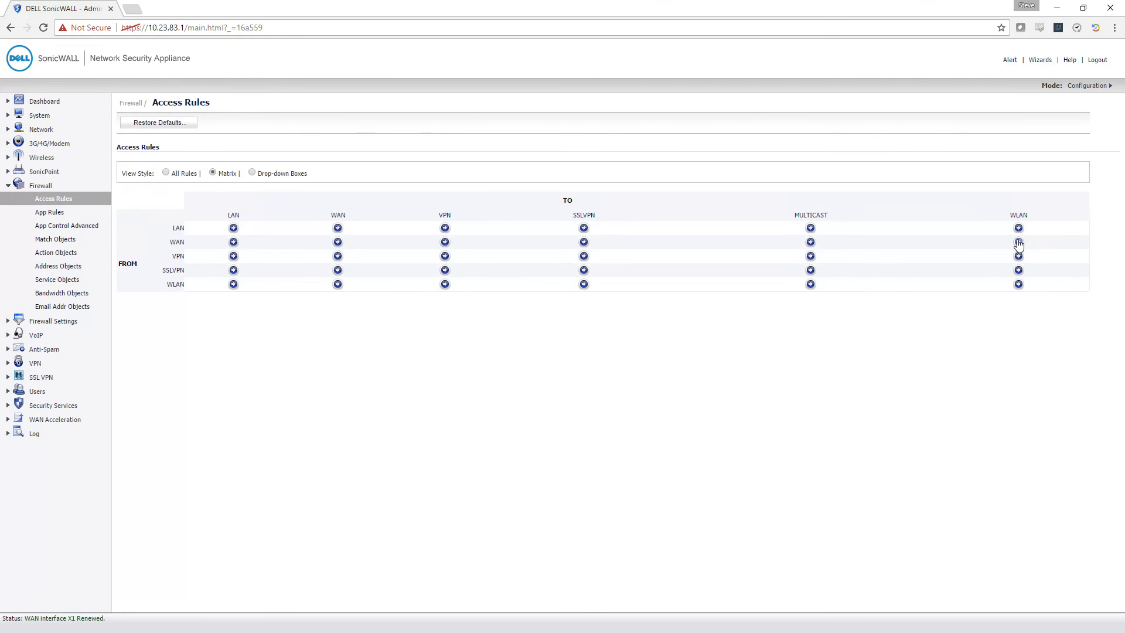
pyautogui.click(1019, 245)
pyautogui.click(1038, 246)
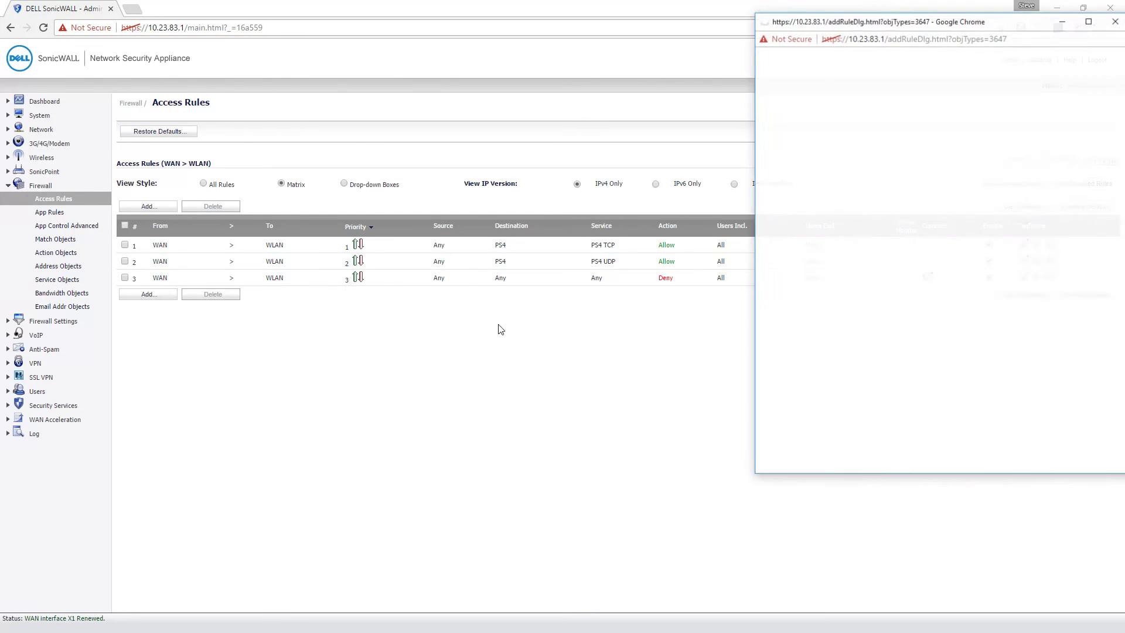
pyautogui.moveTo(854, 22); pyautogui.dragTo(393, 71)
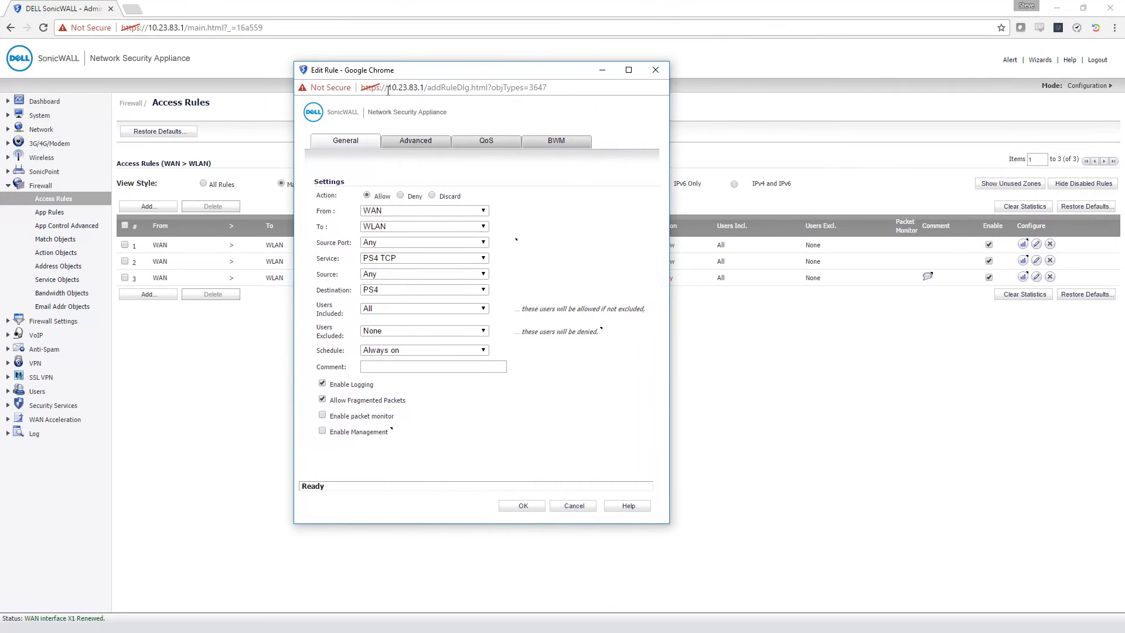
# Confirm PS4 as the destination, cancel the editor, and open Address Objects.
pyautogui.click(376, 291)
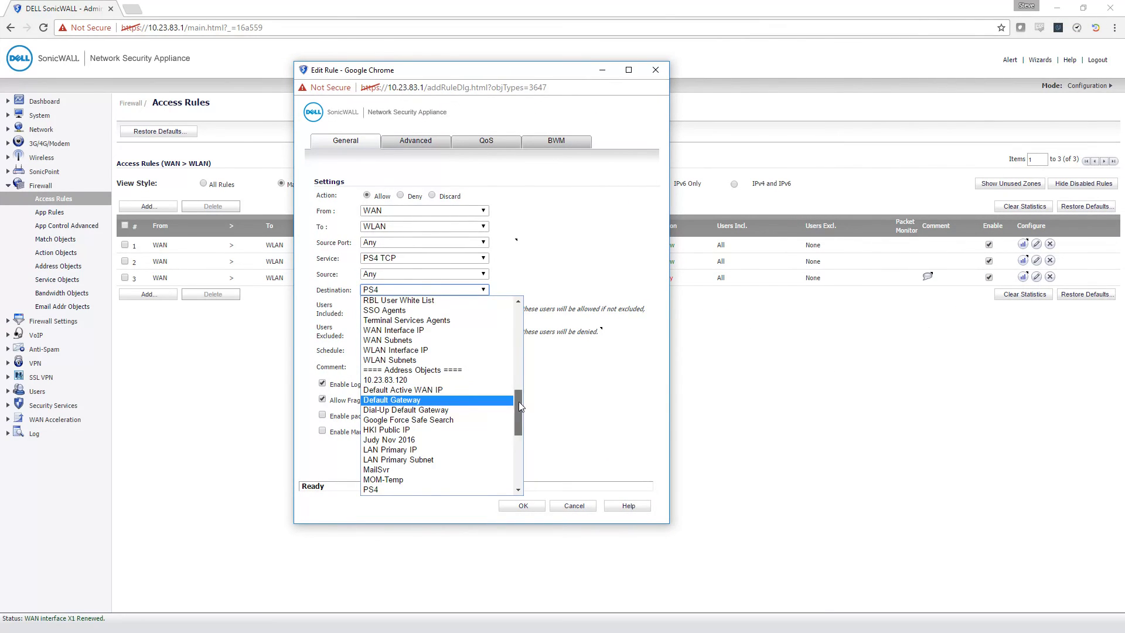
pyautogui.moveTo(519, 402); pyautogui.dragTo(518, 317)
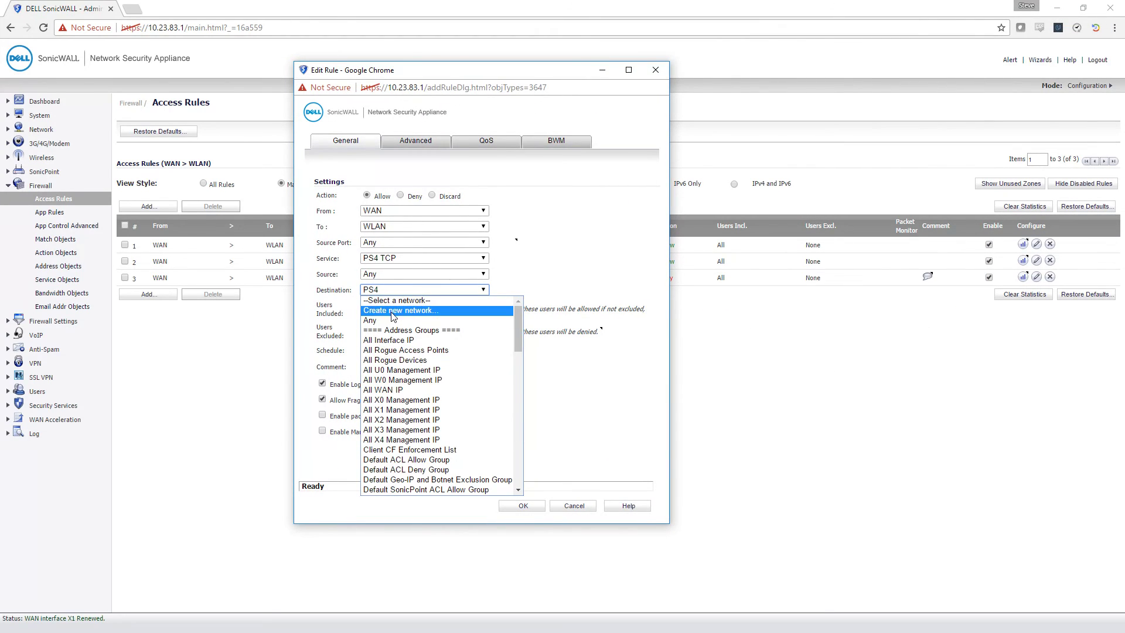
pyautogui.click(626, 496)
pyautogui.click(580, 505)
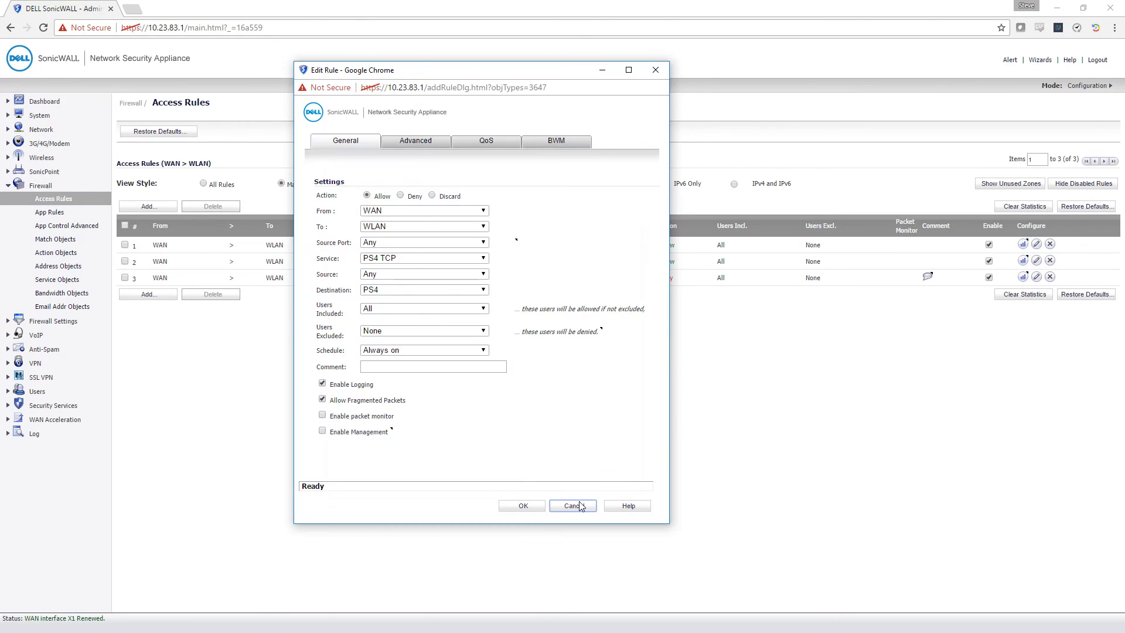
pyautogui.click(48, 267)
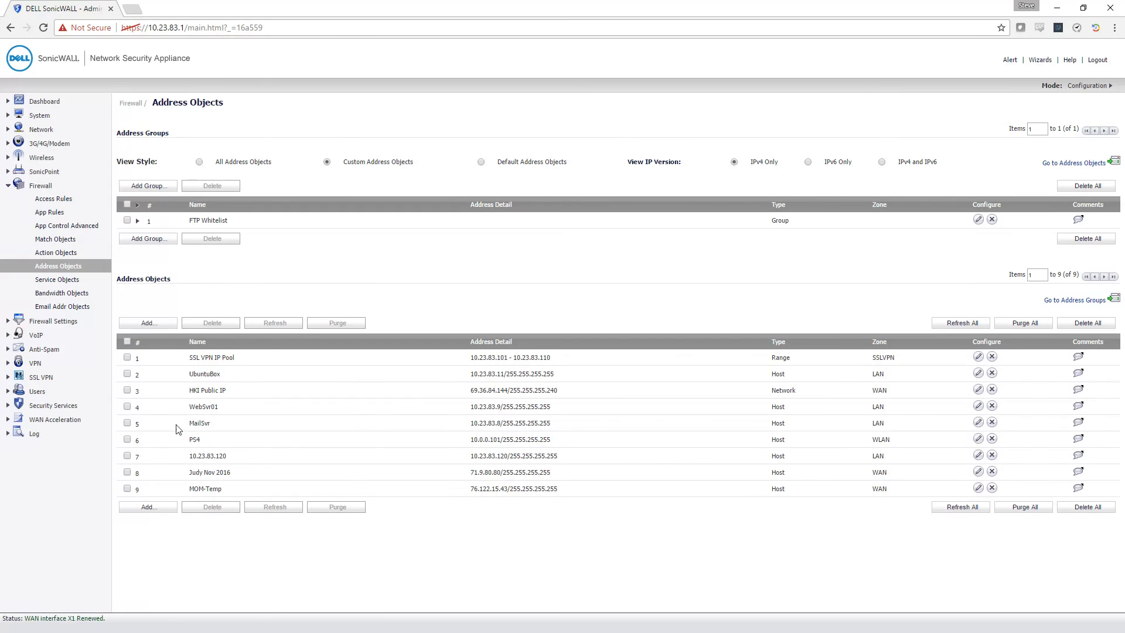
pyautogui.click(978, 439)
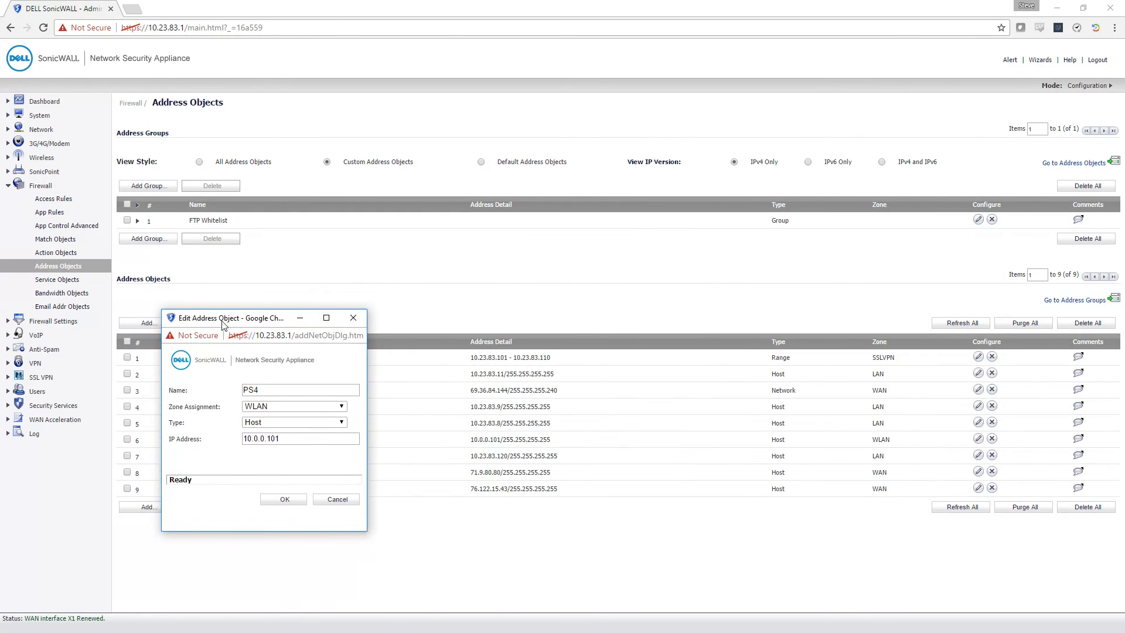
pyautogui.click(266, 392)
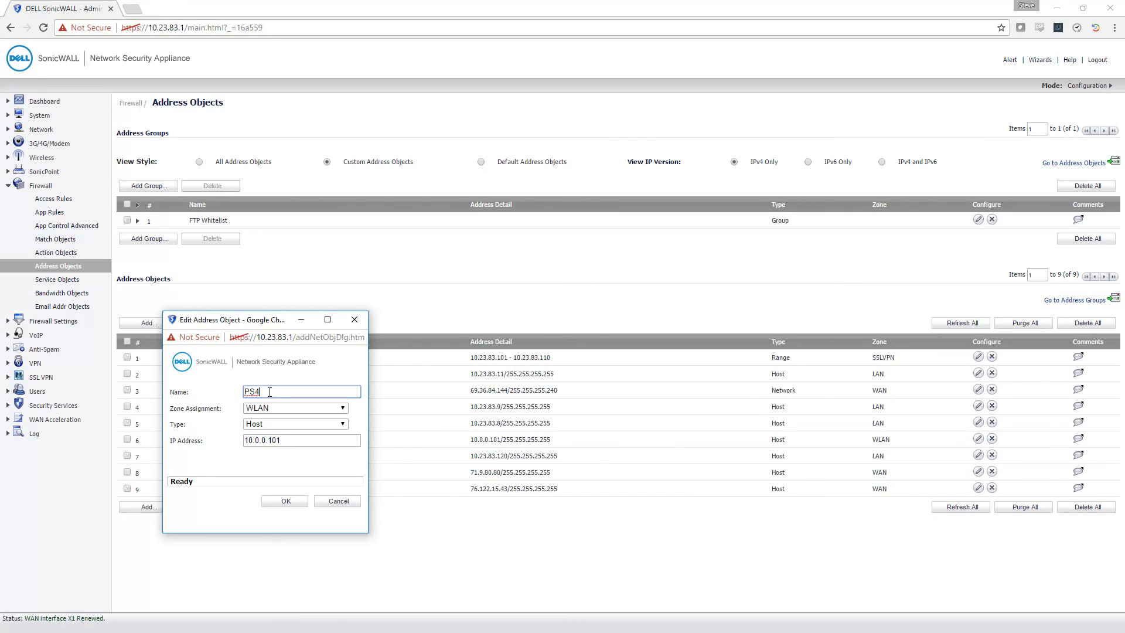
pyautogui.click(301, 445)
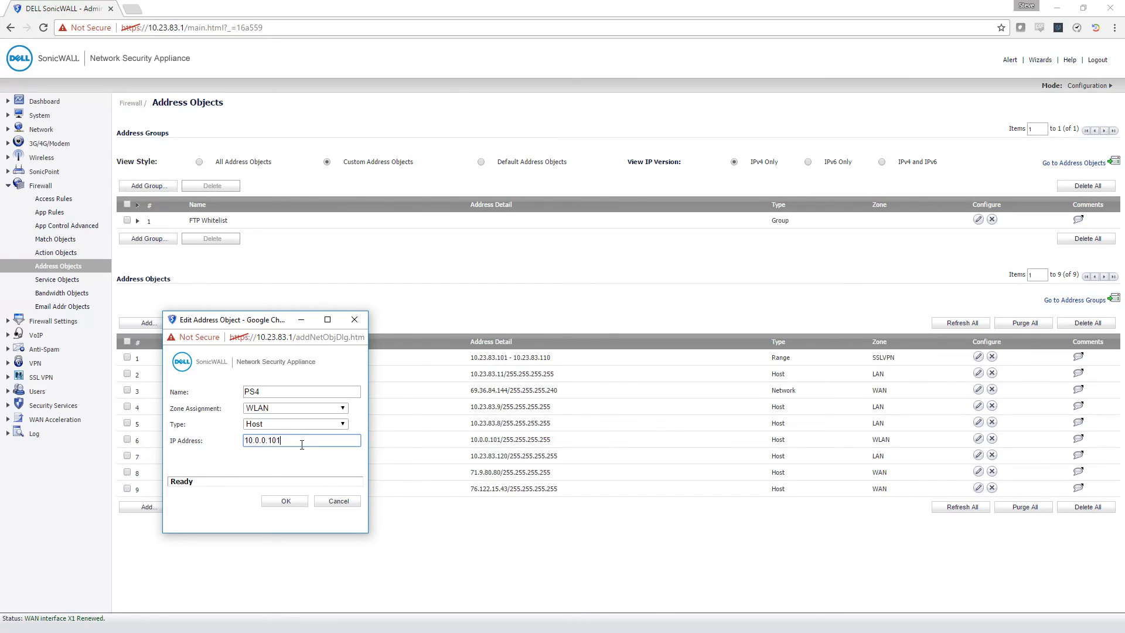
pyautogui.doubleClick(303, 442)
pyautogui.doubleClick(280, 392)
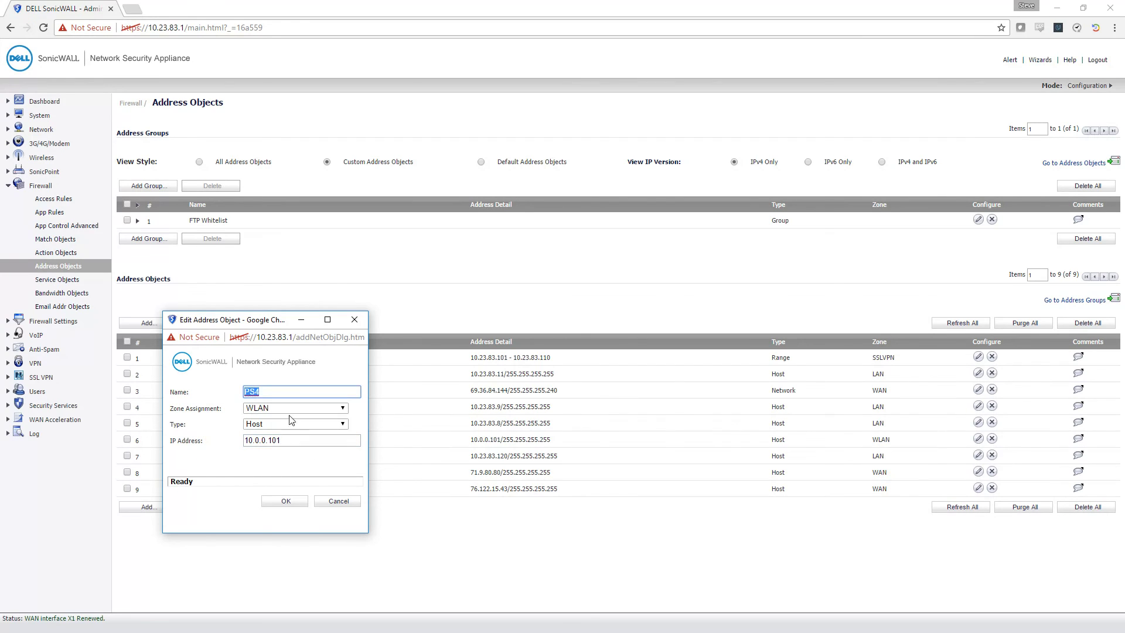
pyautogui.doubleClick(264, 441)
pyautogui.click(270, 423)
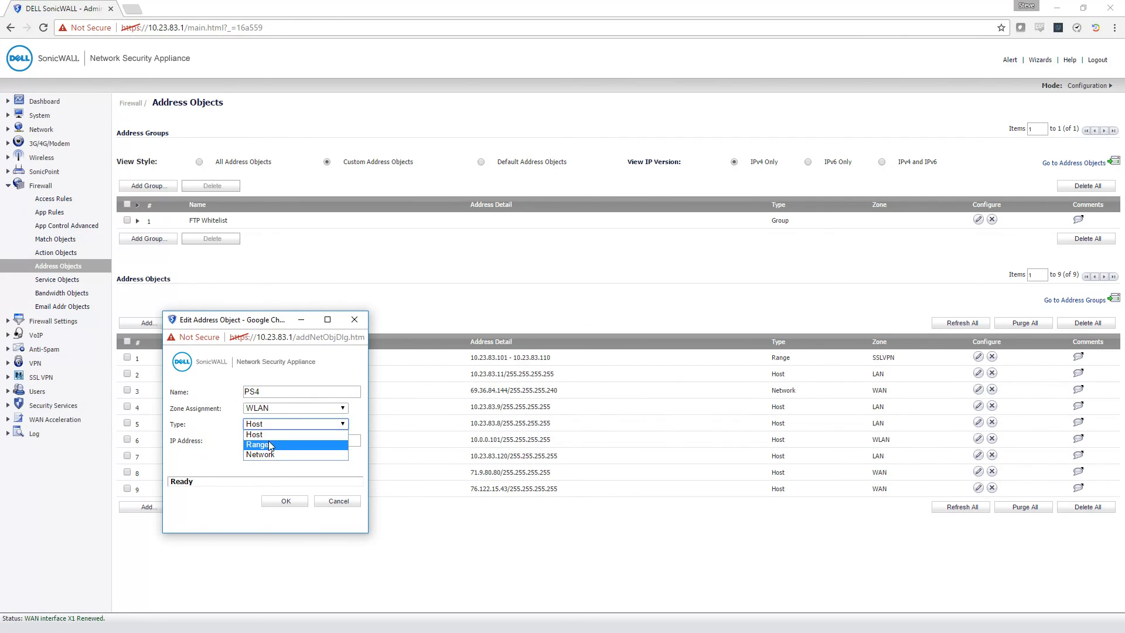
pyautogui.click(268, 435)
pyautogui.click(277, 409)
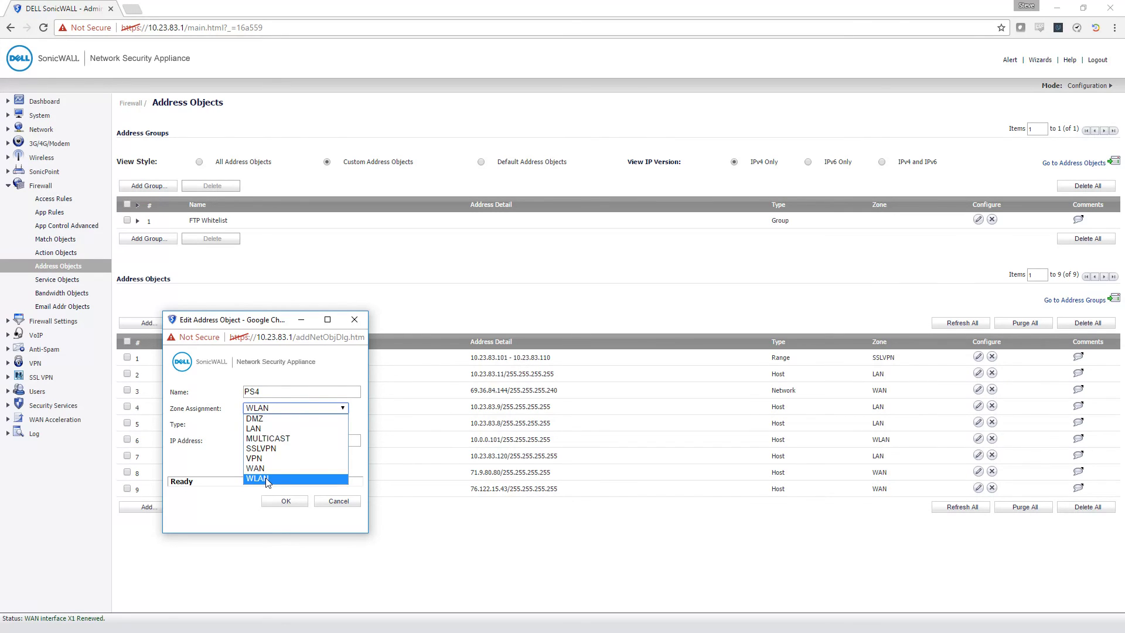
pyautogui.click(265, 479)
pyautogui.click(267, 409)
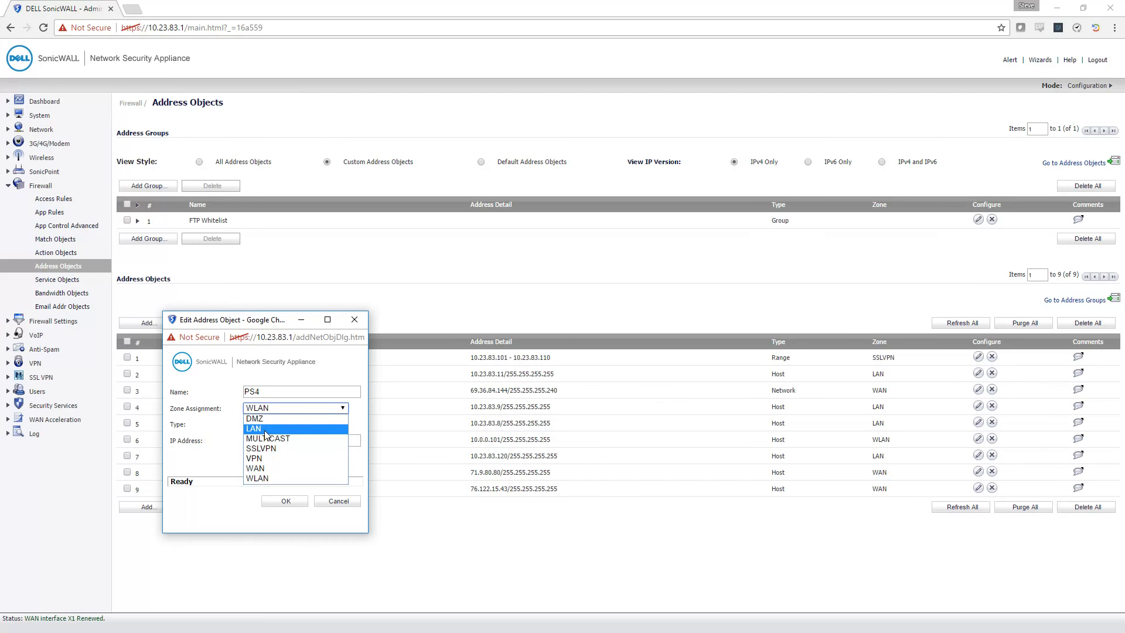
pyautogui.click(267, 434)
pyautogui.click(272, 409)
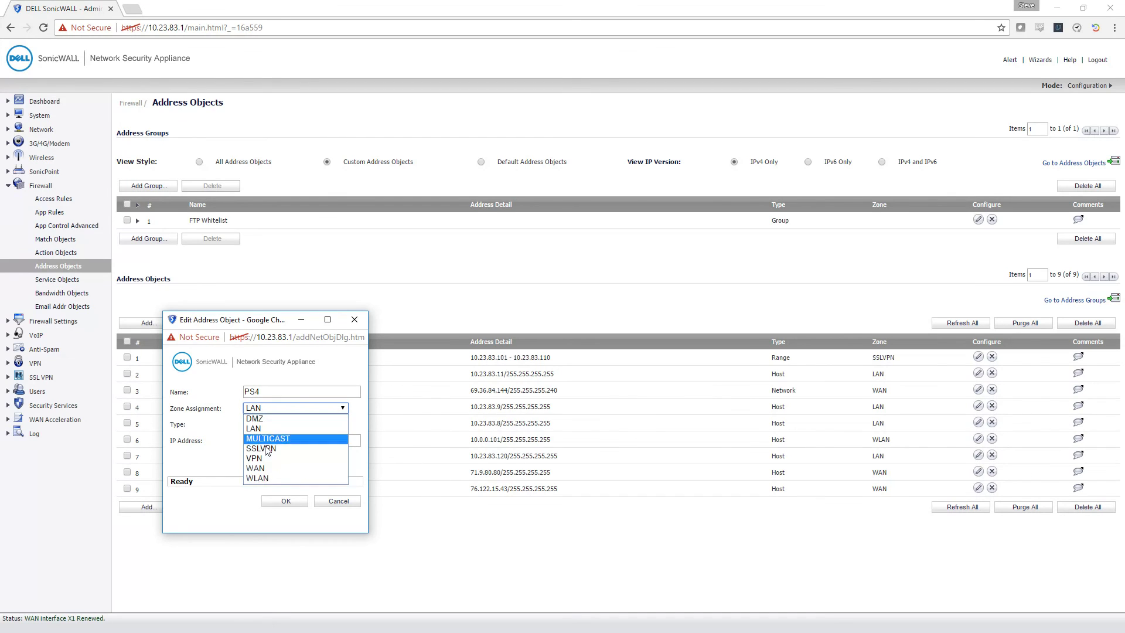
pyautogui.click(269, 477)
pyautogui.click(329, 503)
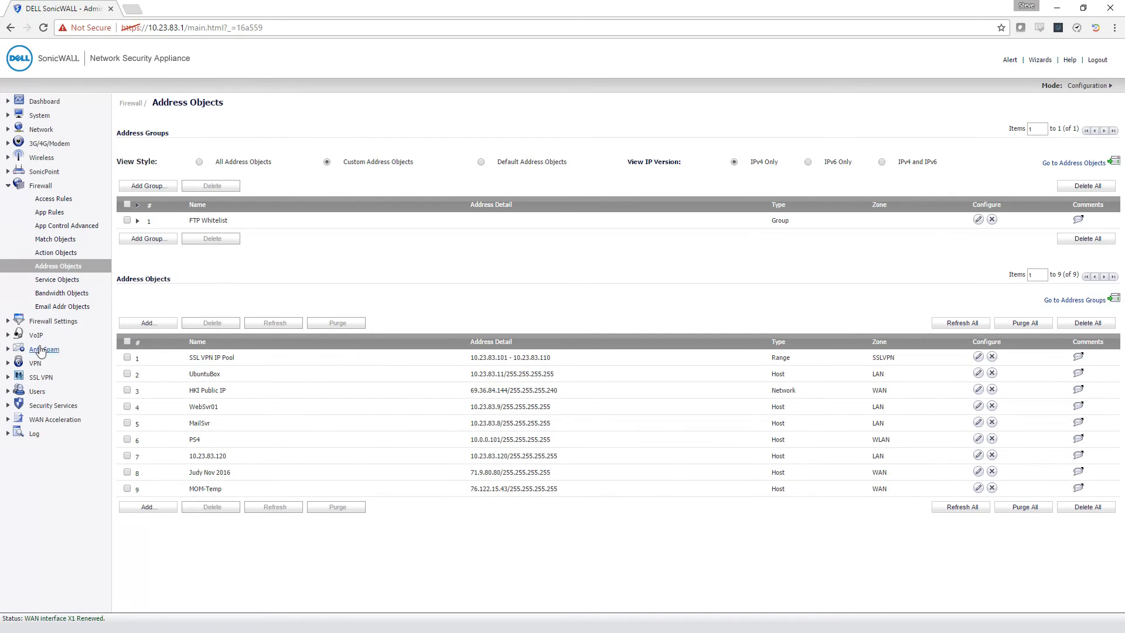
# Return from Address Objects to the Firewall Access Rules page.
pyautogui.click(54, 201)
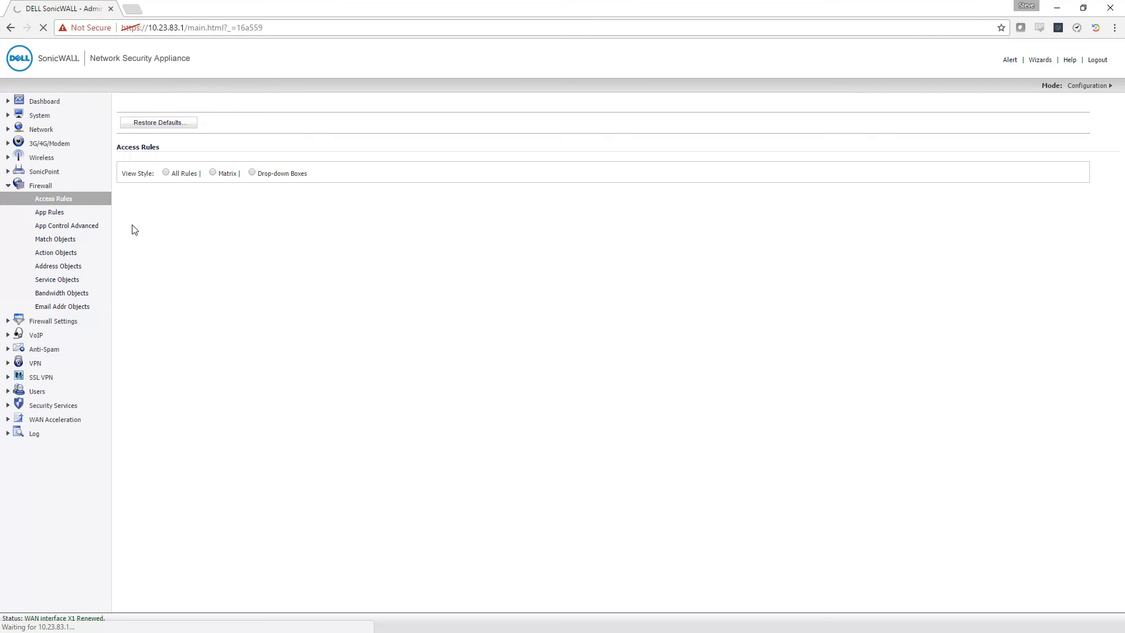